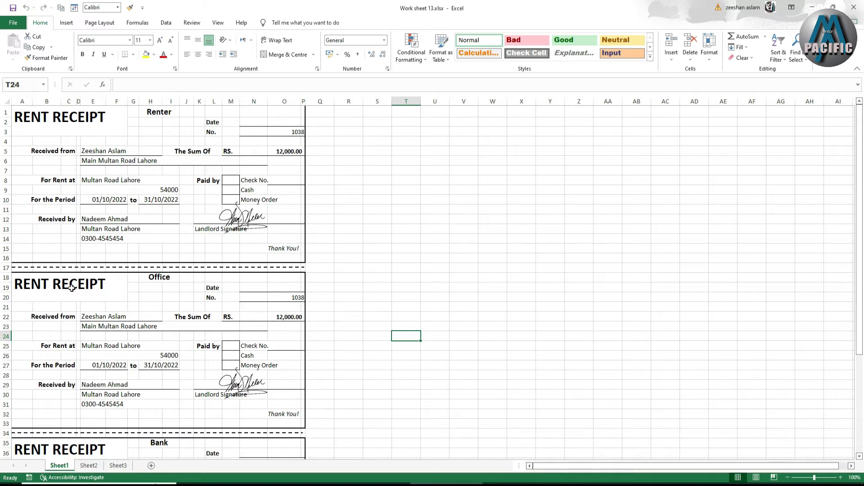
Examine the Renter, Office and Bank copies of the finished rent receipt on Sheet1 and their print preview
click(59, 122)
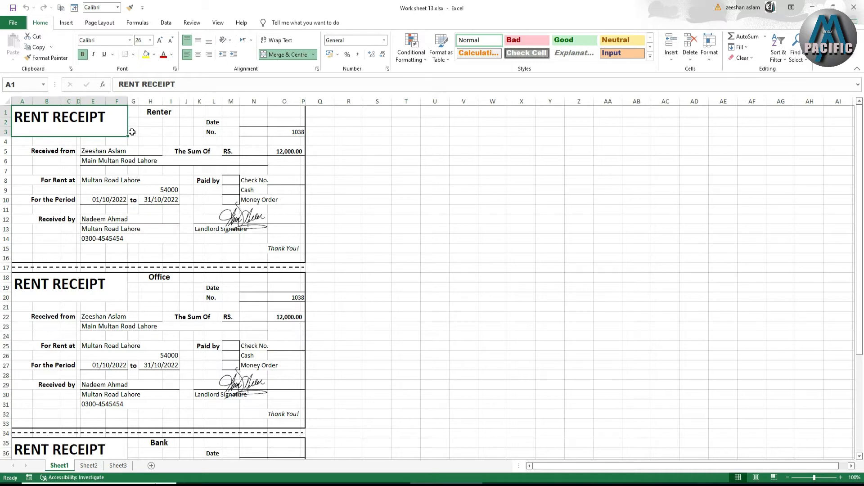
click(157, 112)
click(159, 279)
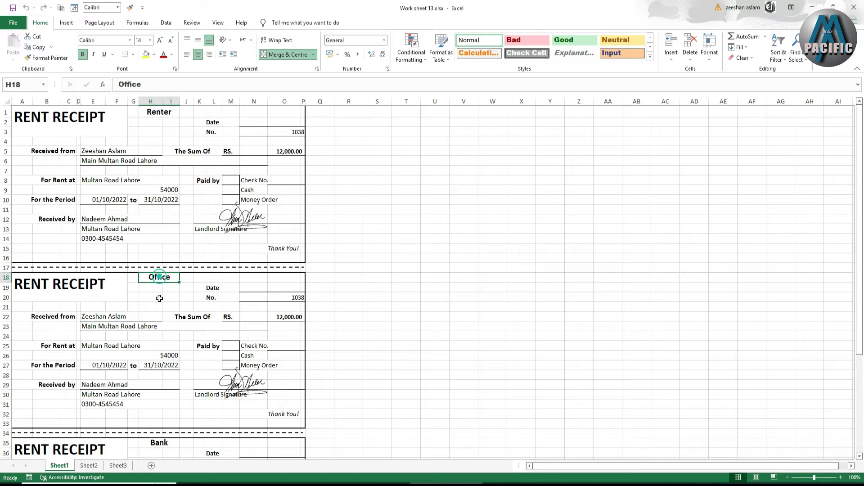
click(177, 442)
scroll(151, 232, down, 2)
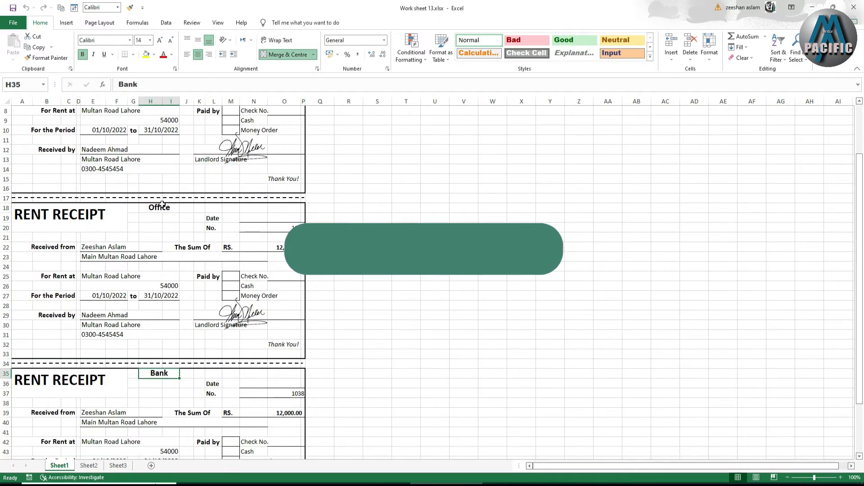
scroll(152, 232, up, 2)
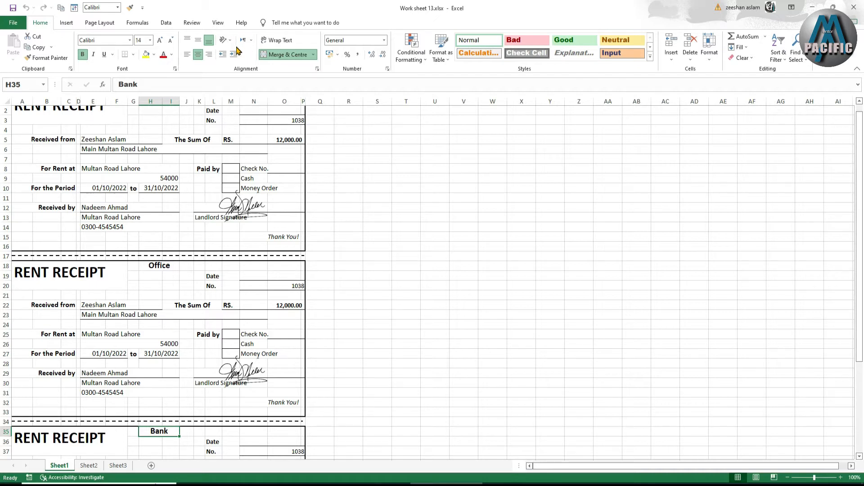
key(ctrl+p)
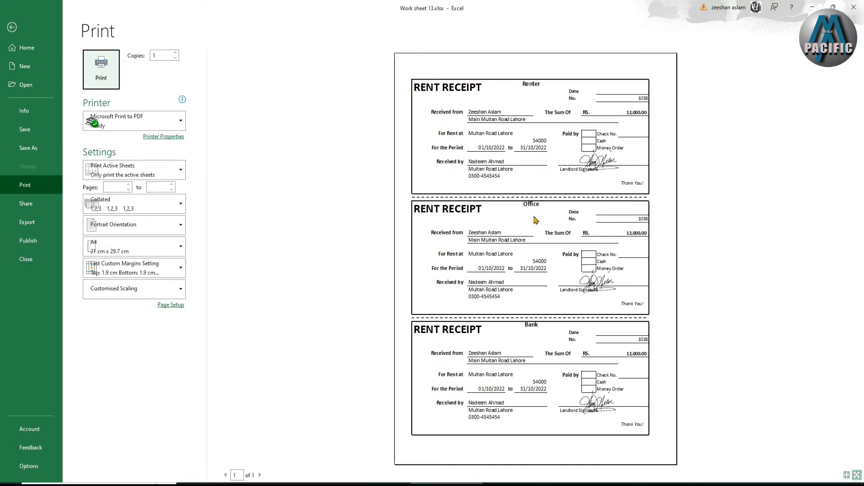
key(Escape)
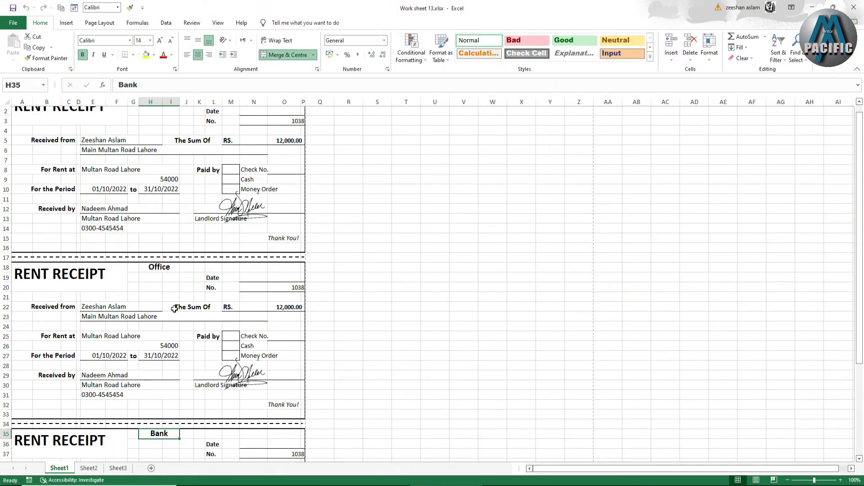
Open Sheet2 and make its page-break lines show by switching to Page Layout view and back to Normal
click(88, 468)
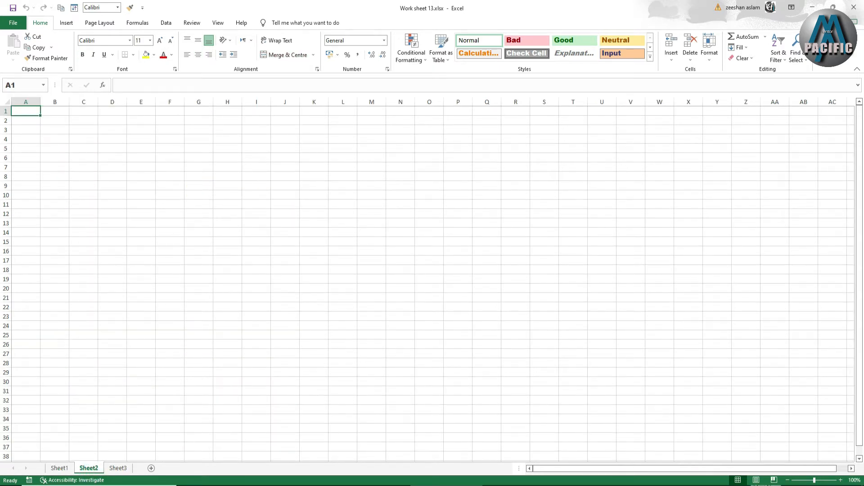
click(757, 479)
click(738, 480)
Review the receipt layout on Sheet1, including the payment check boxes, landlord signature picture and closing Thank You! line
click(59, 468)
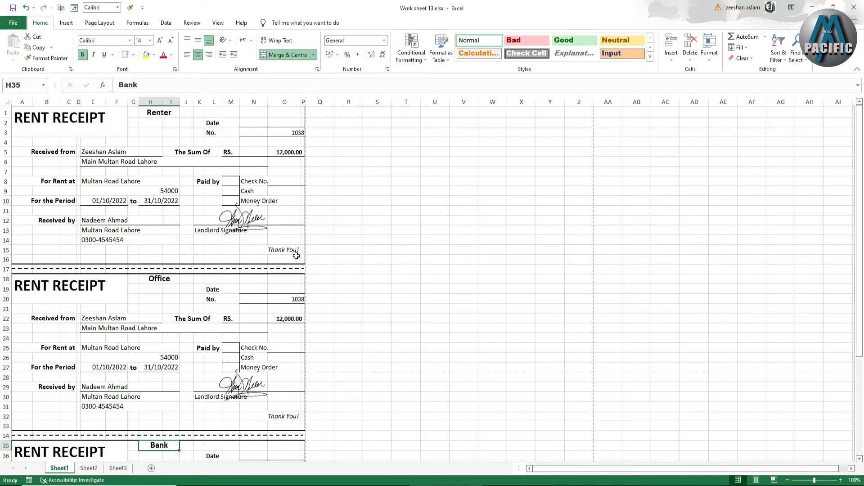
drag(20, 109, 281, 260)
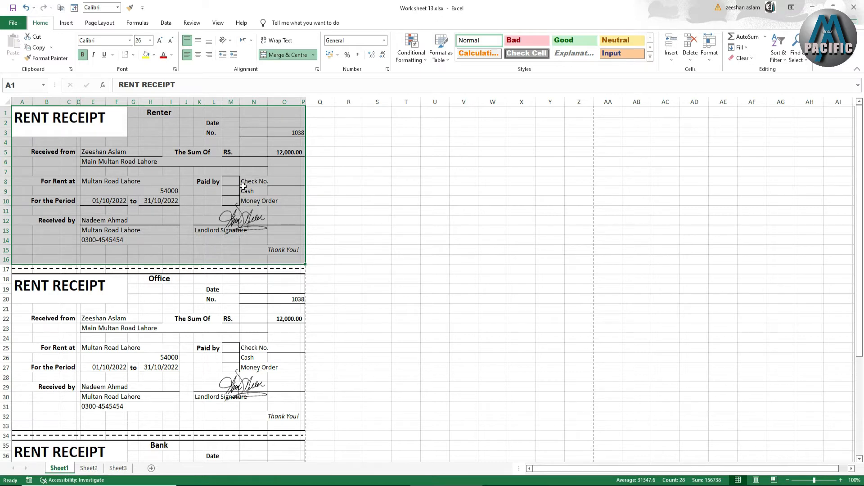
click(280, 182)
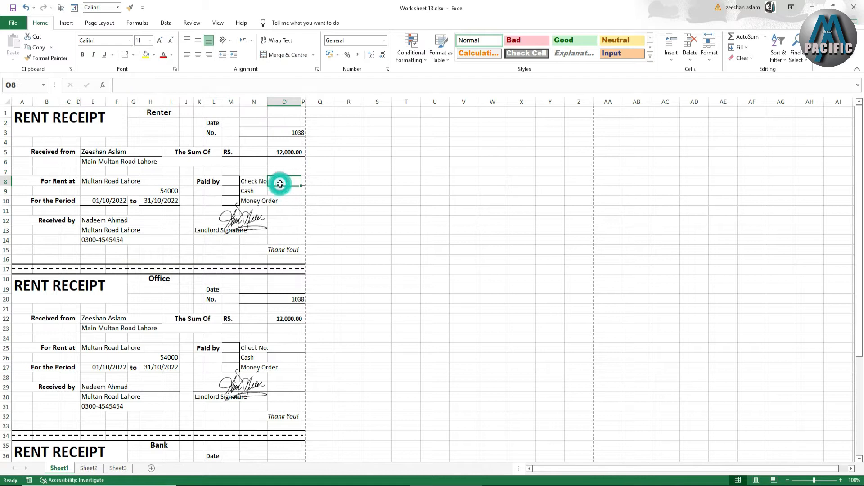
click(232, 192)
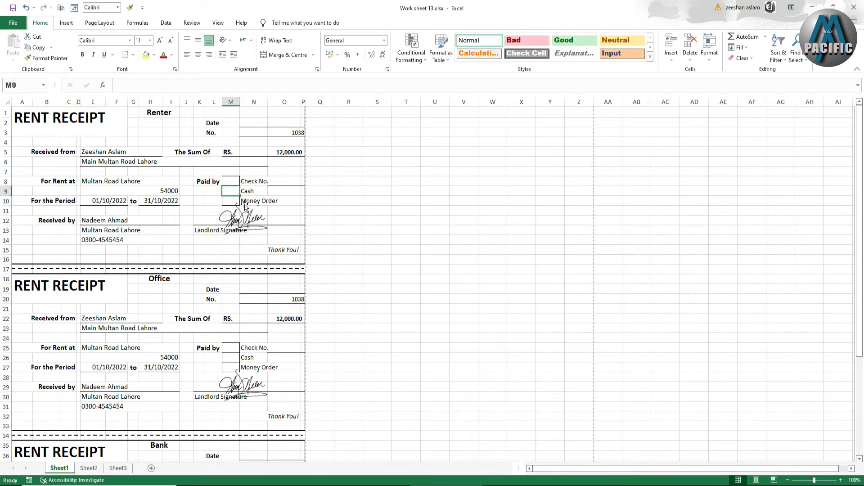
click(267, 206)
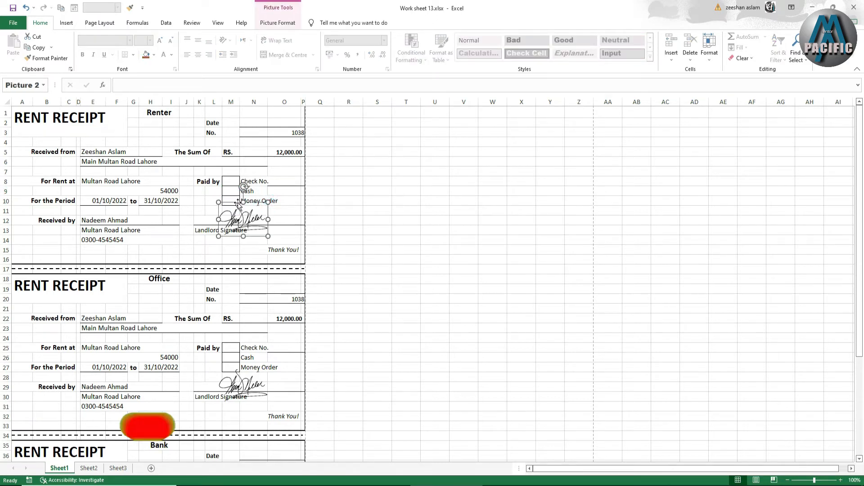
click(269, 250)
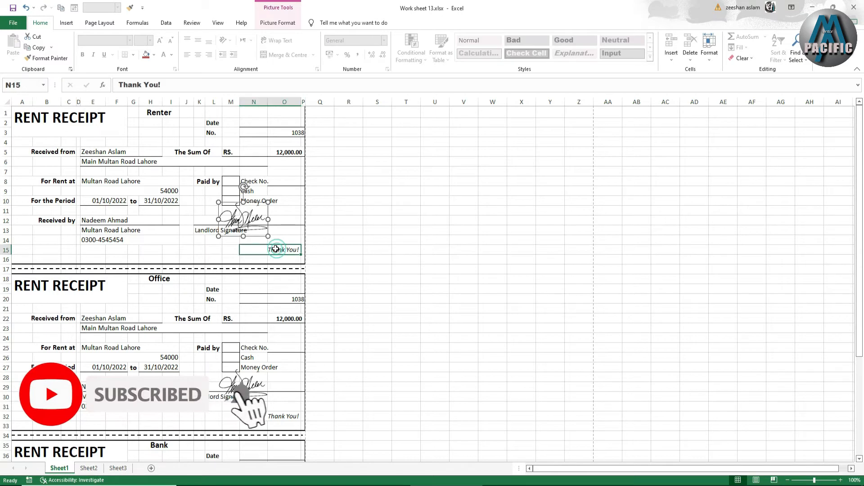
scroll(273, 255, down, 1)
scroll(274, 255, down, 4)
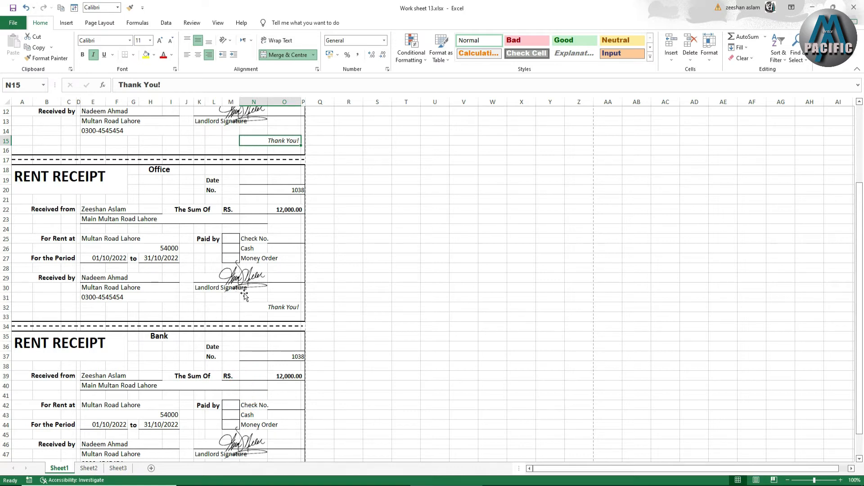
scroll(247, 294, up, 1)
scroll(140, 388, up, 2)
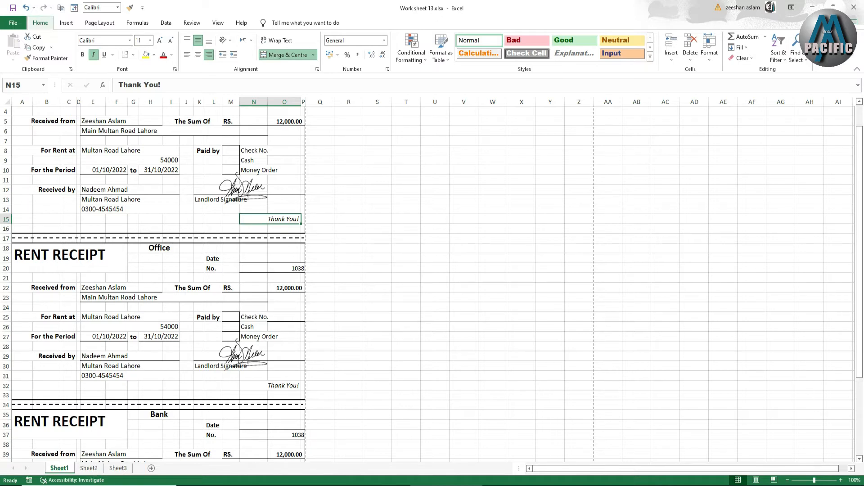
key(alt)
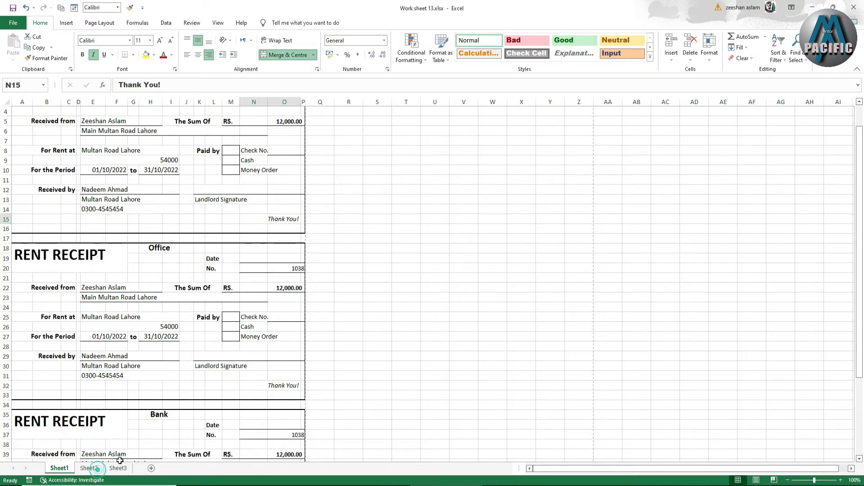
On Sheet2, widen columns A and B, with B the wider, and slightly narrow column D for the receipt layout
click(89, 468)
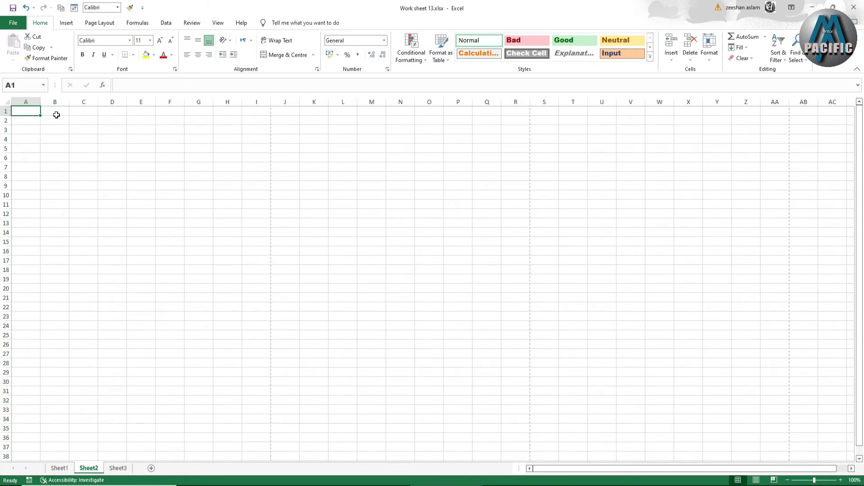
drag(41, 103, 164, 115)
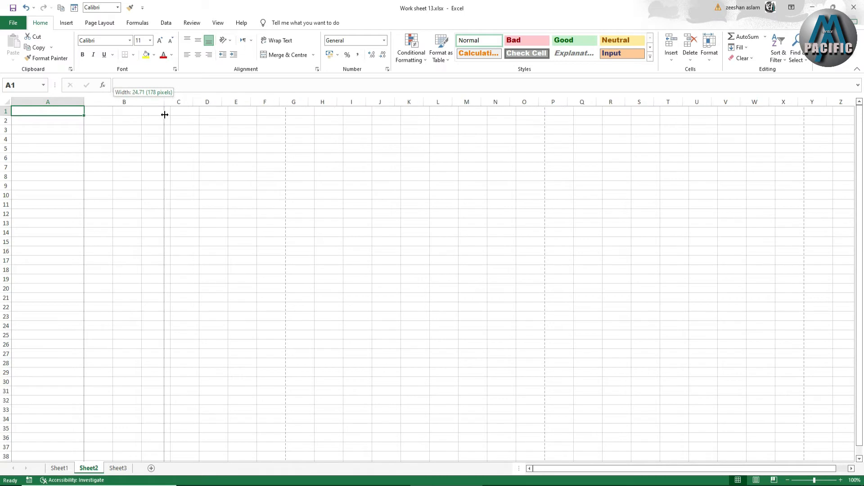
drag(170, 116, 182, 119)
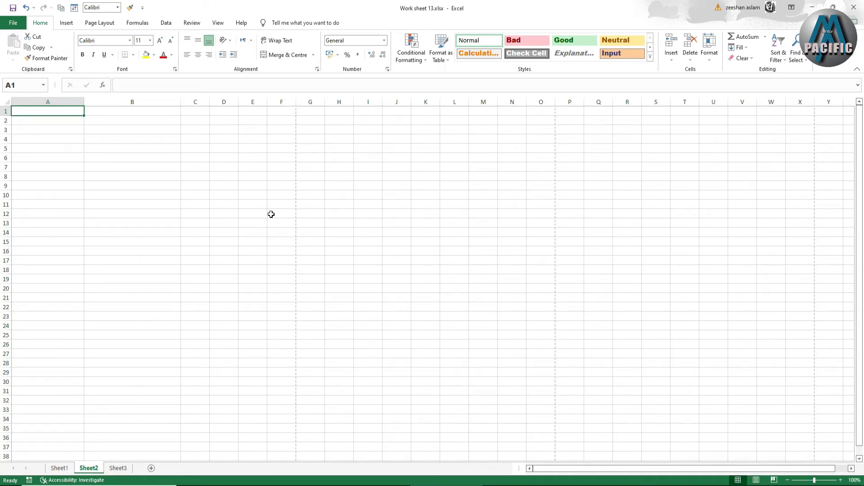
drag(237, 102, 230, 103)
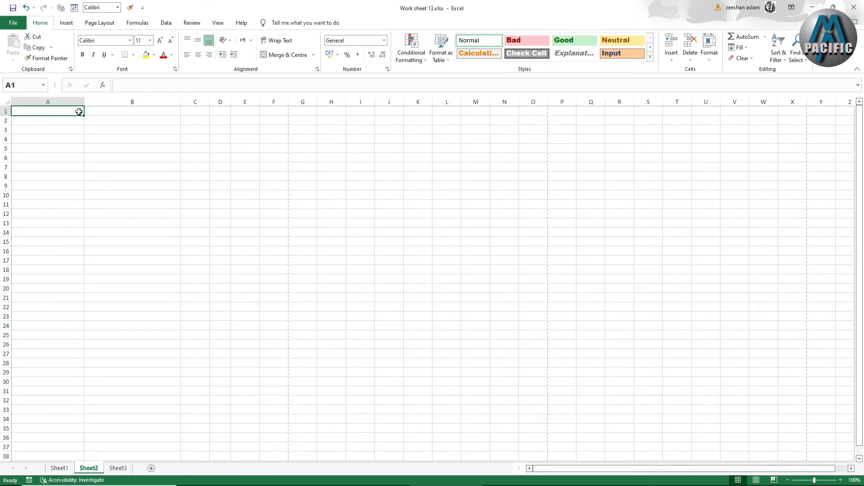
Enter the label "Recevied From" in cell A6 and the payer's full name in cell B6
drag(78, 112, 97, 146)
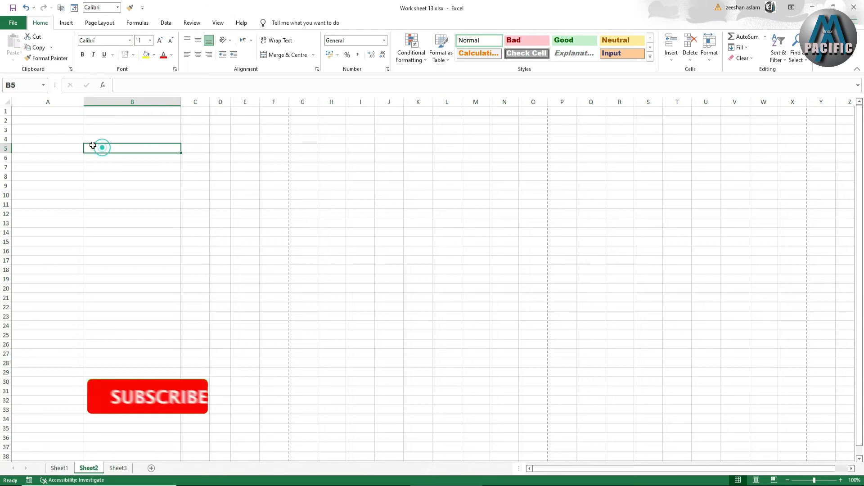
click(64, 161)
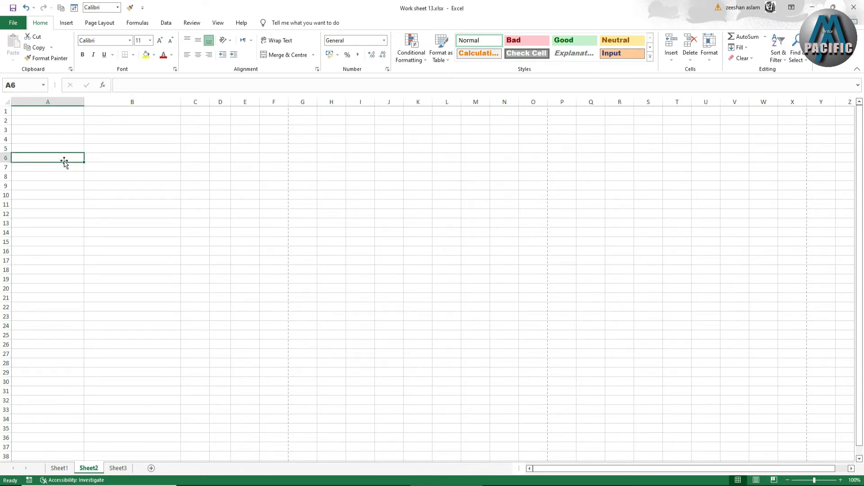
text(Recev)
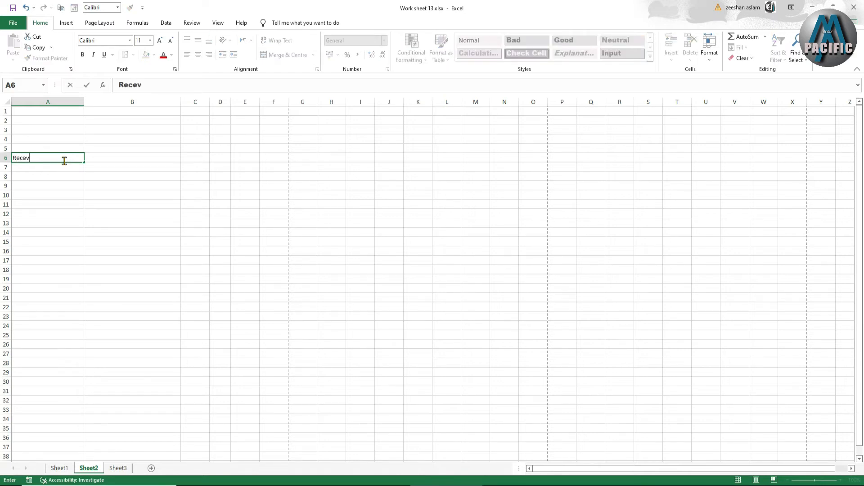
text(From)
click(94, 157)
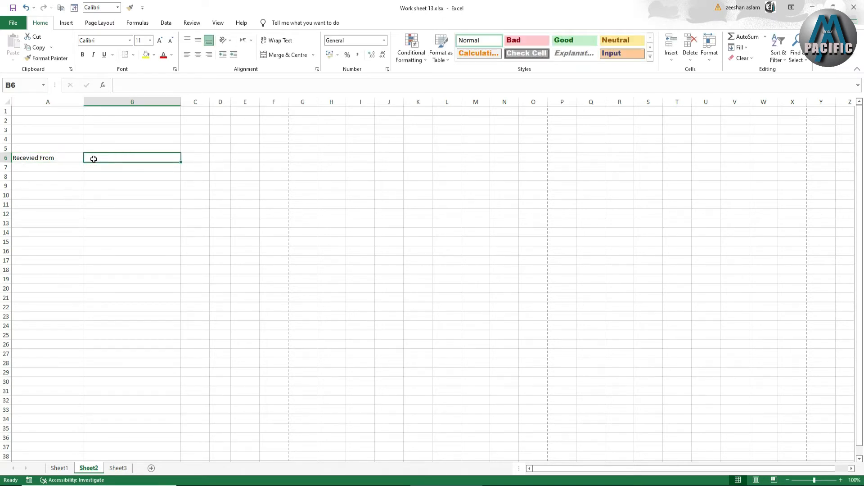
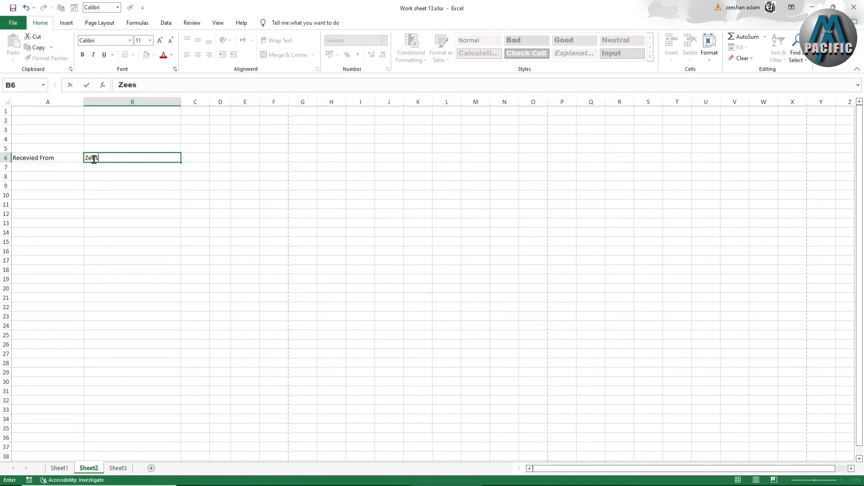
click(90, 195)
click(60, 156)
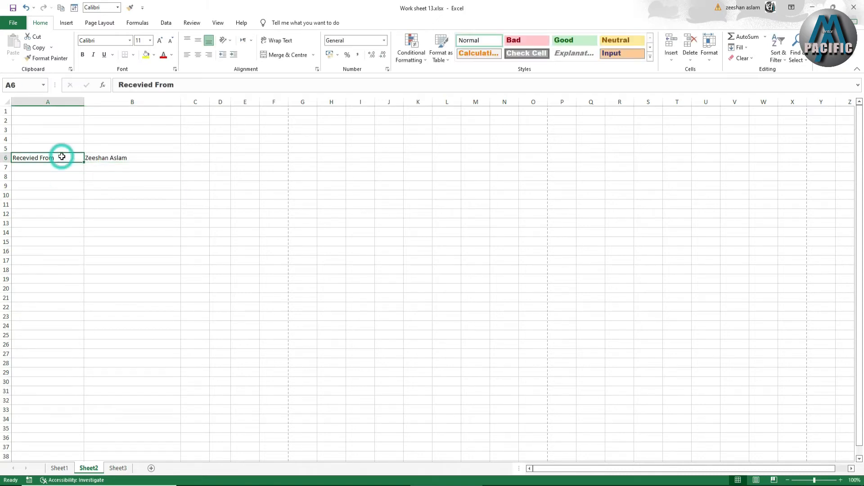
Enter the payer's address in cell B7, below the name
click(99, 170)
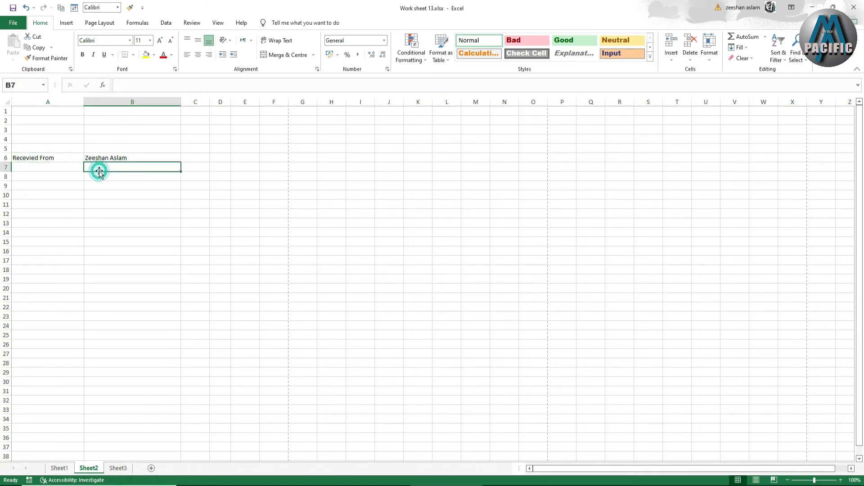
text(Mainn Thokar ni)
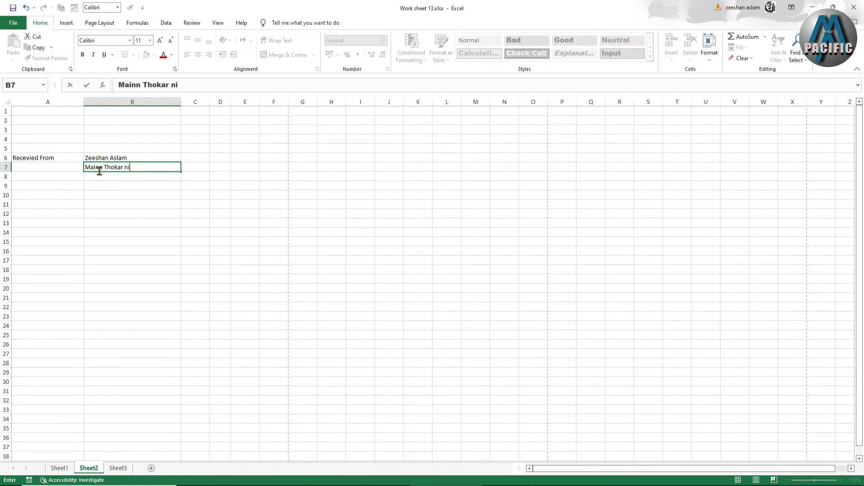
text(az Baign)
key(BackSpace)
text(Lahore)
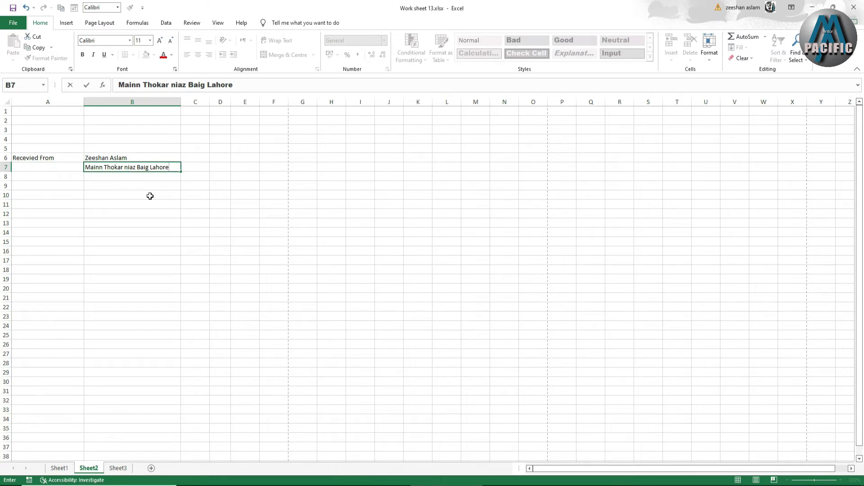
click(68, 175)
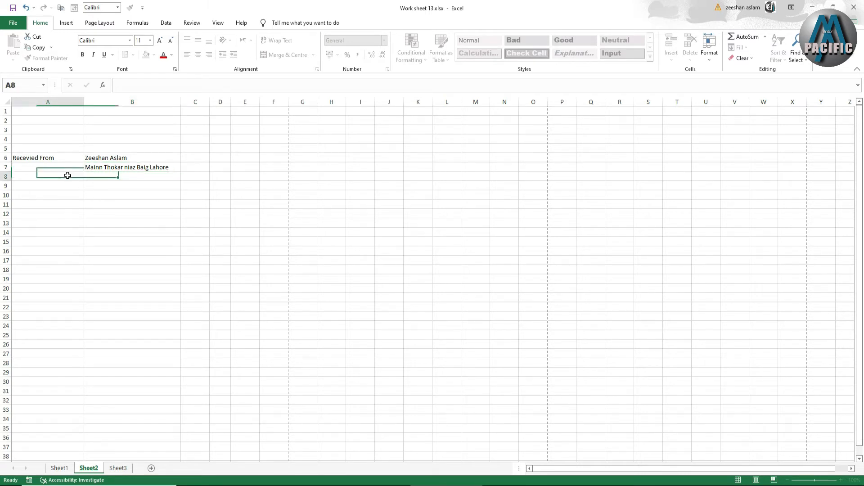
Enter the label "For Rent at" in cell A9
click(75, 187)
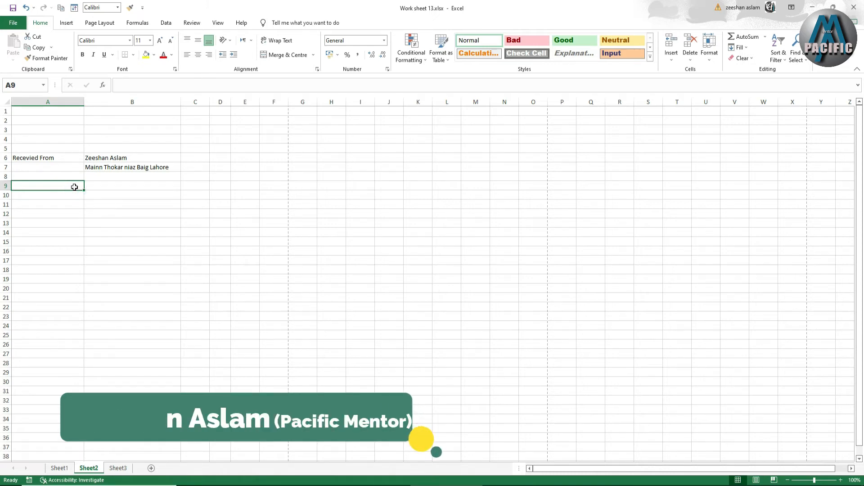
text(For Re)
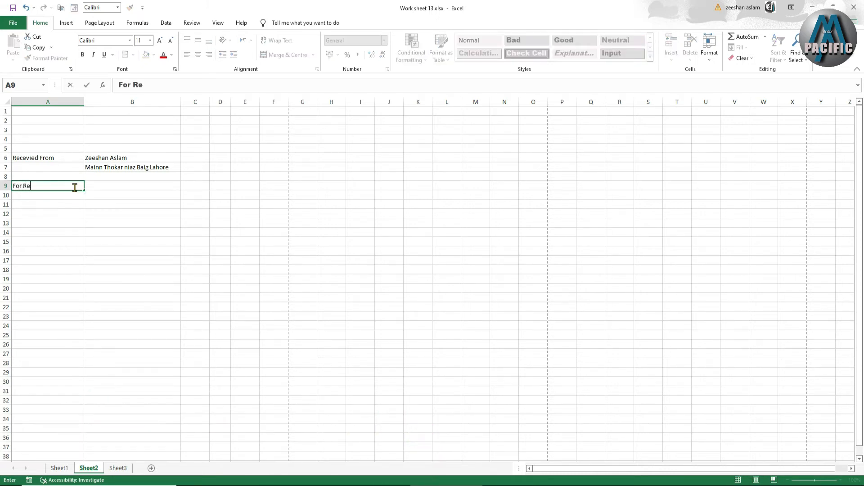
text(nt)
click(105, 187)
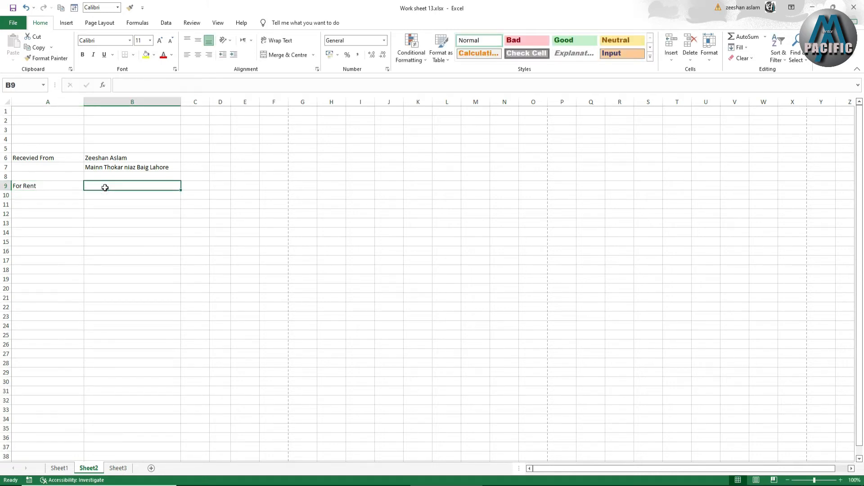
double_click(57, 184)
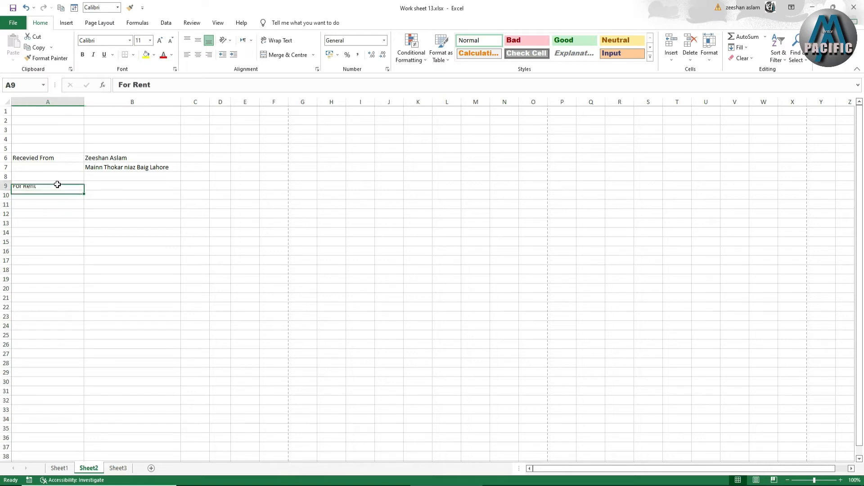
text(Atg)
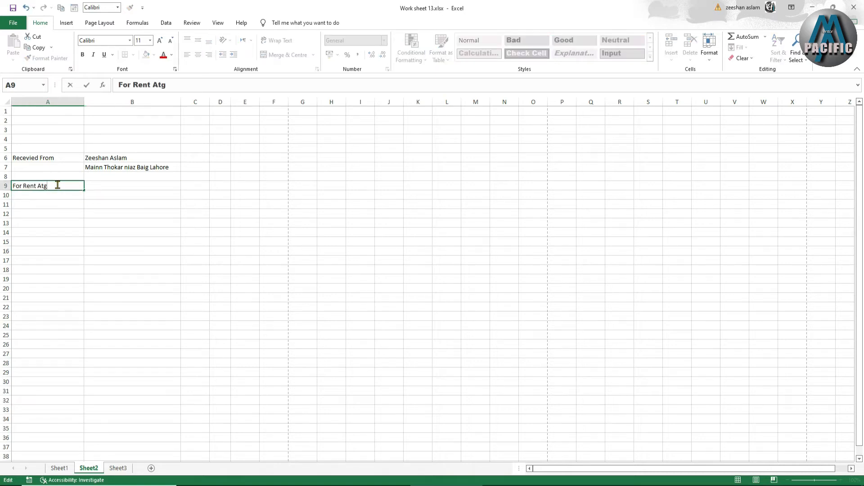
key(BackSpace)
key(BackSpace)
text(at)
Enter the rented property's address in cell B9, beside its label
click(101, 185)
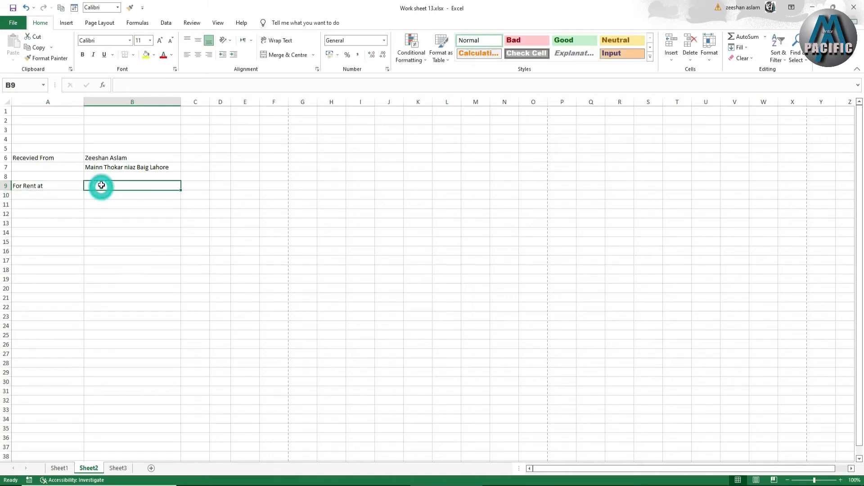
text(Mulat)
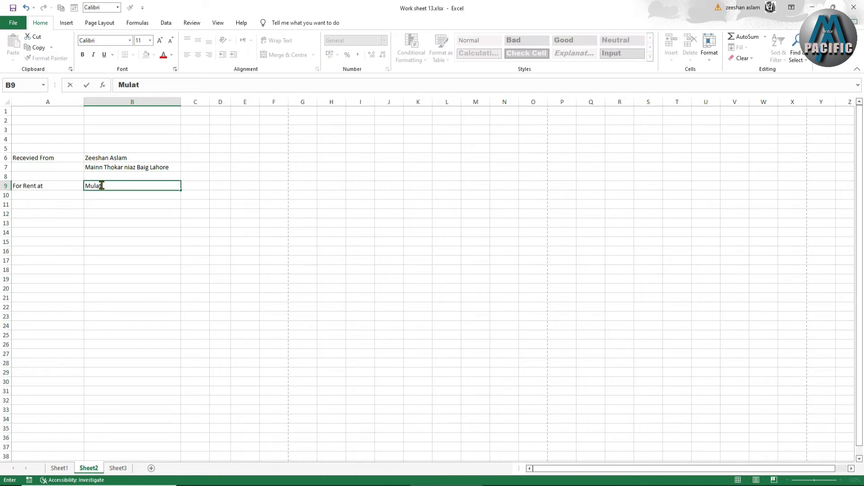
text(an Road)
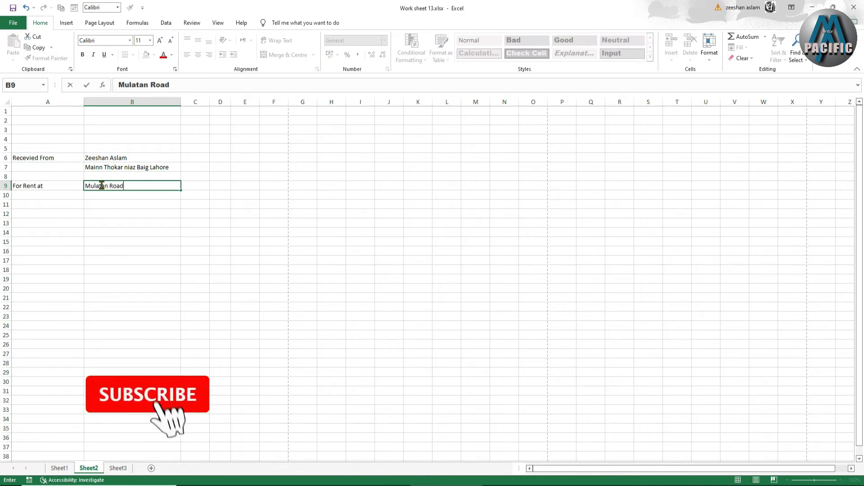
text( Lahore)
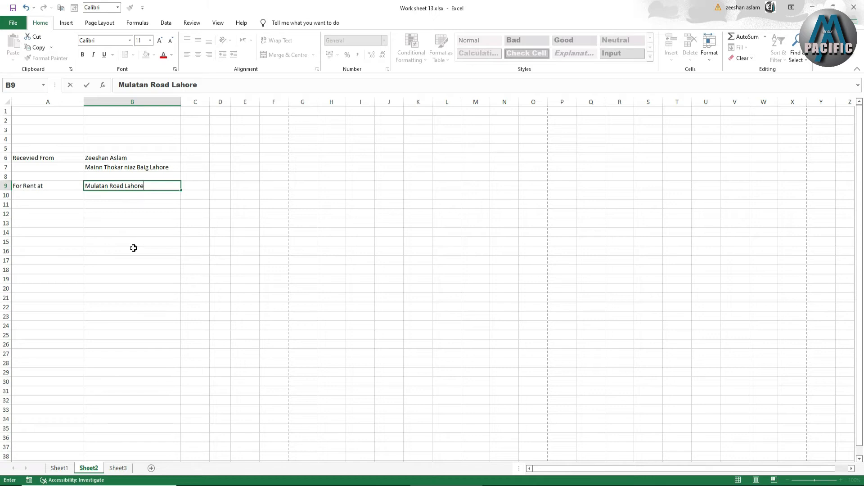
Enter the label "For The Month" in cell A11 and the month October 2022 in cell B11
click(72, 203)
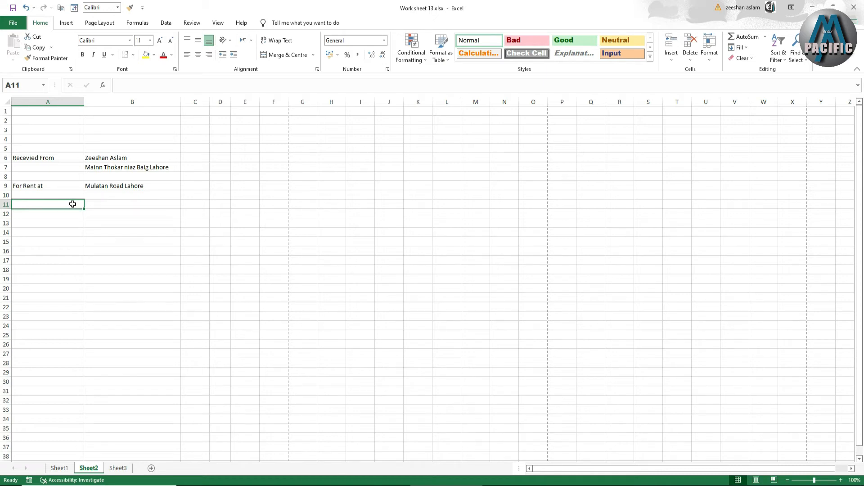
text(Fo)
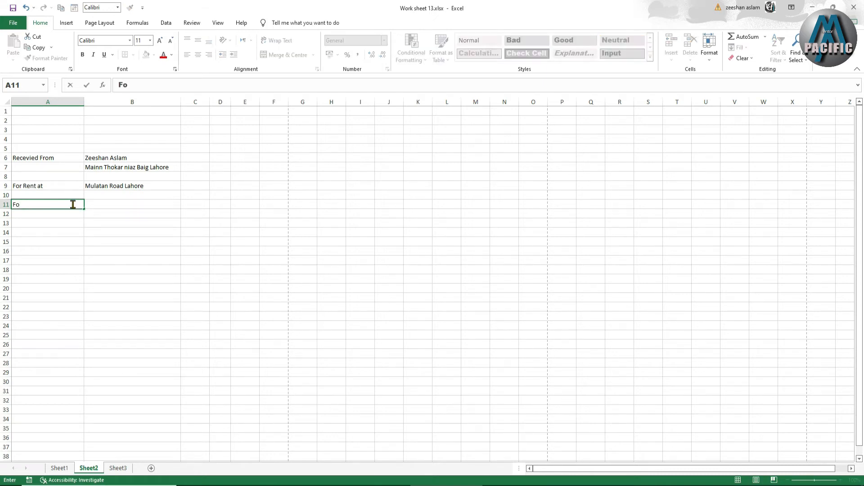
text(r The Month)
click(103, 205)
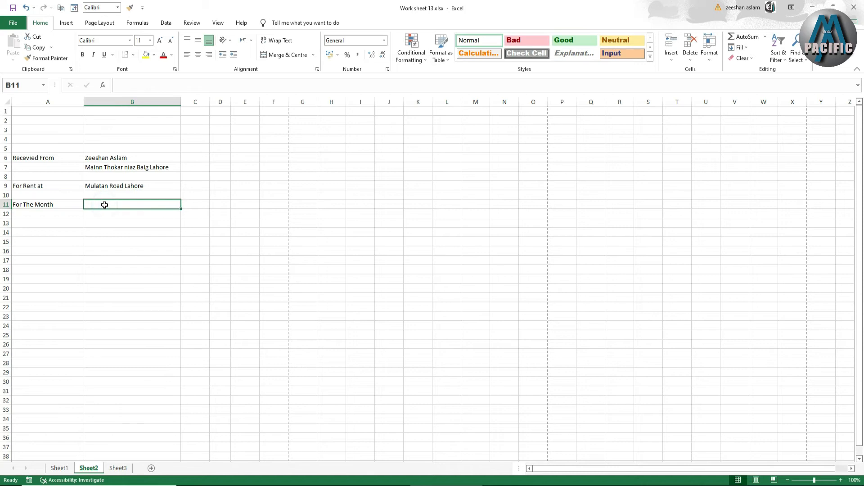
text(O)
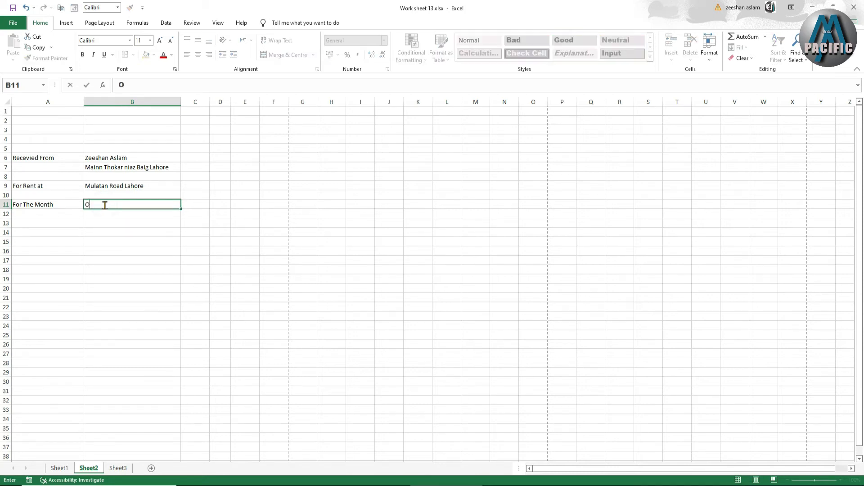
text(ctober 2022)
click(106, 224)
Enter the label "Recevied By" in cell A12 and the recipient's full name in cell B12
click(58, 215)
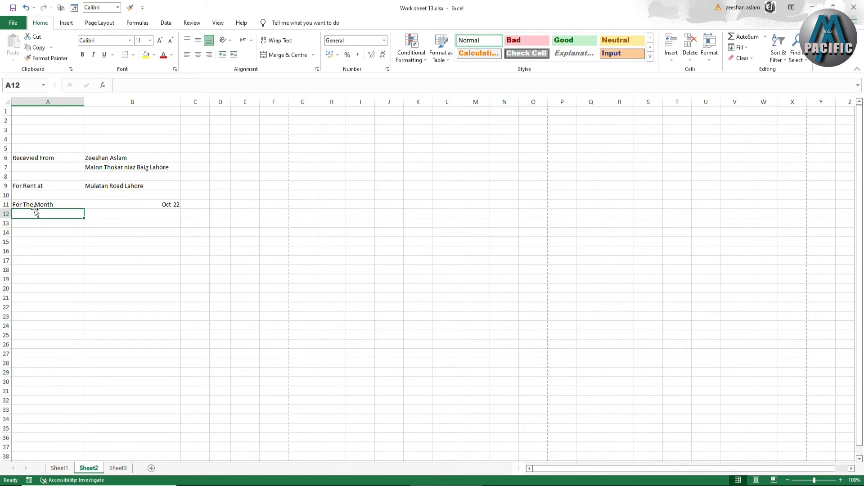
text(Rece)
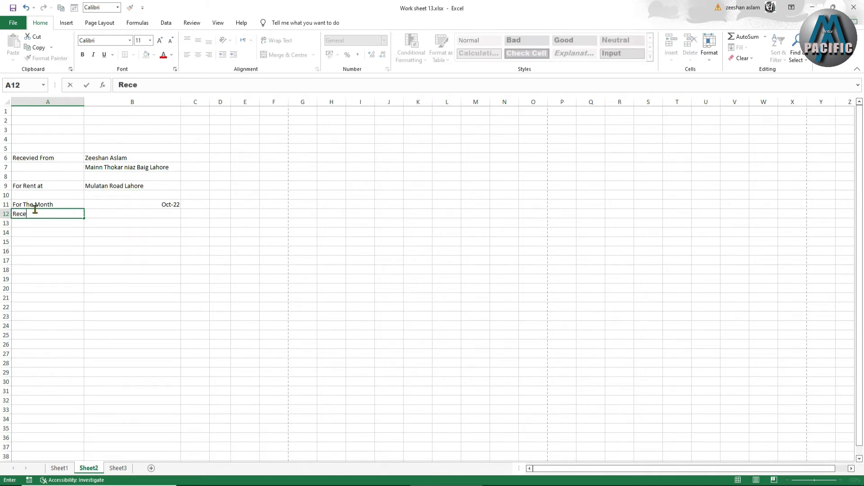
text(vied By)
click(99, 215)
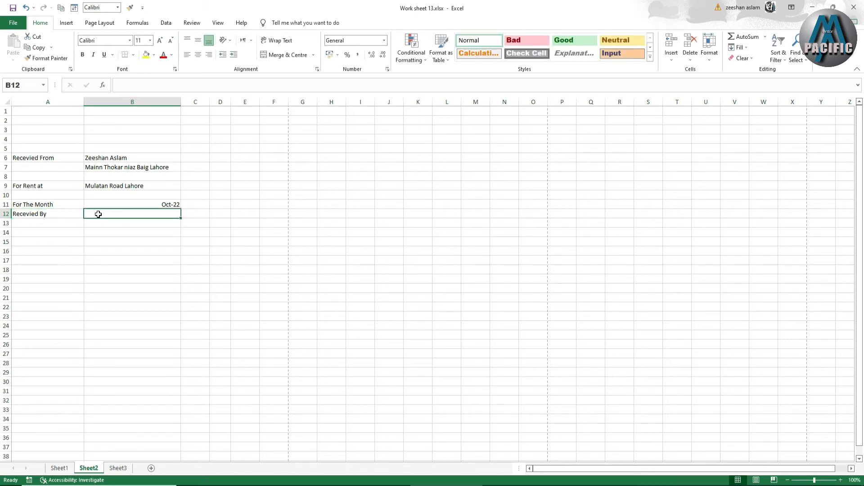
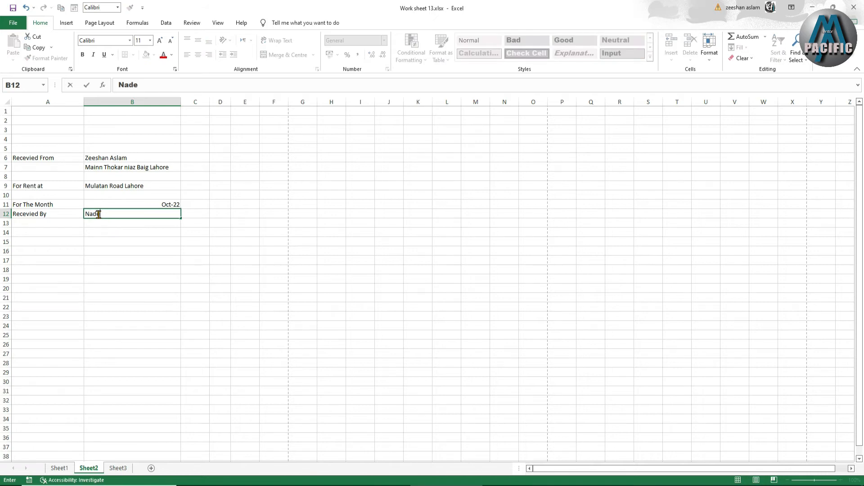
Enter the recipient's address in cell B13 and their phone number in cell B14
click(110, 223)
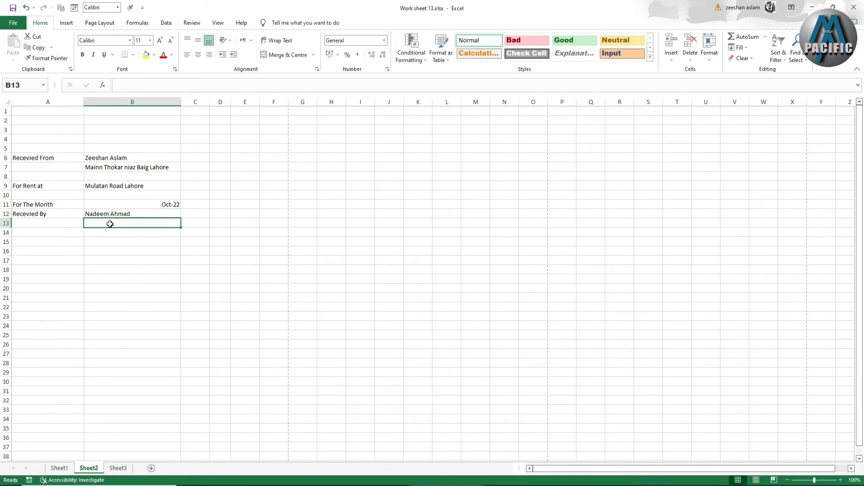
text(Multan )
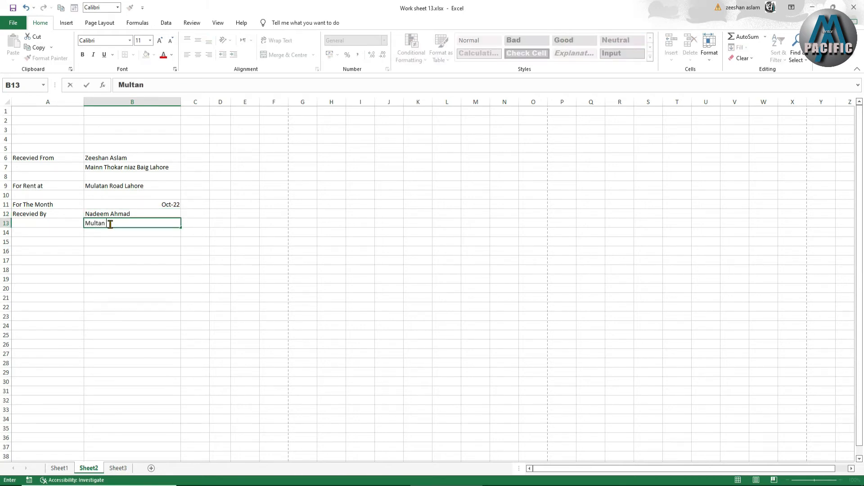
text(Road Lahore)
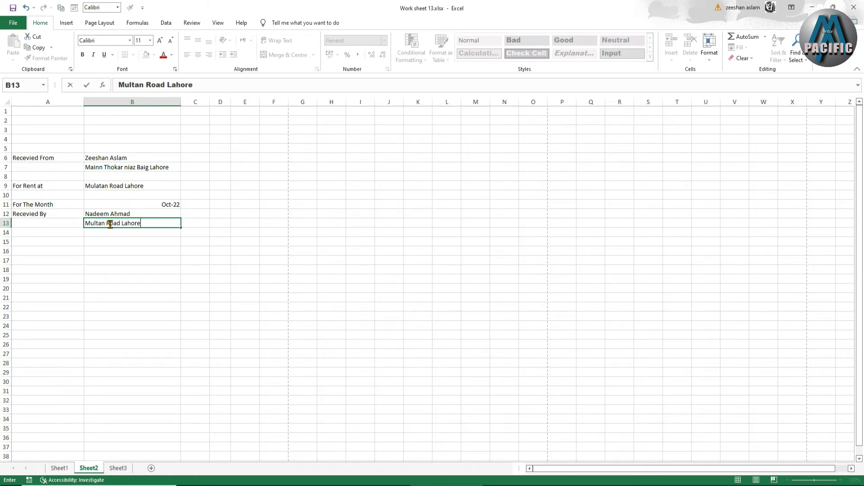
click(114, 232)
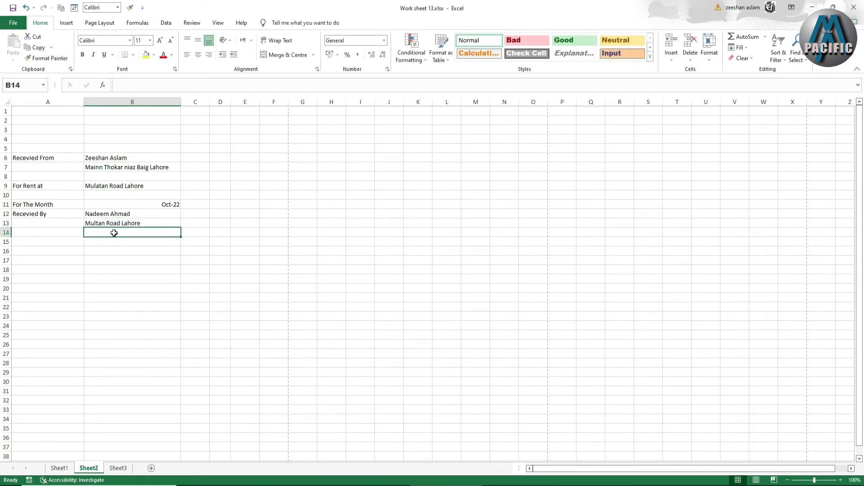
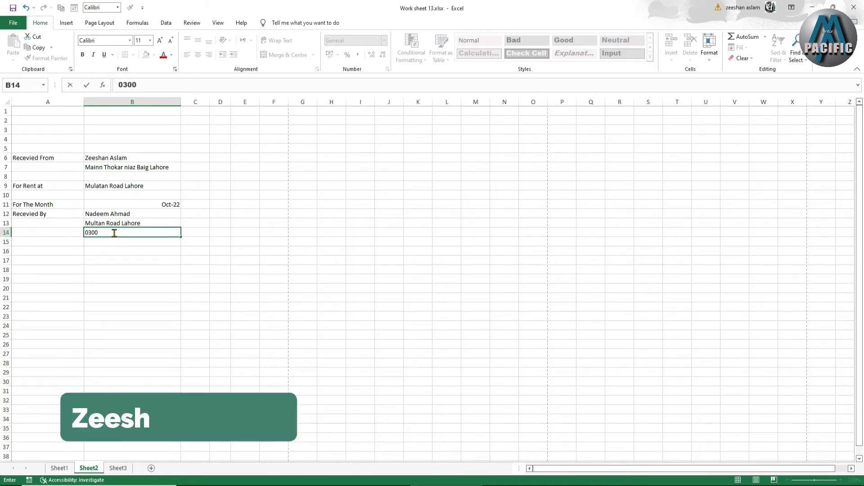
click(150, 260)
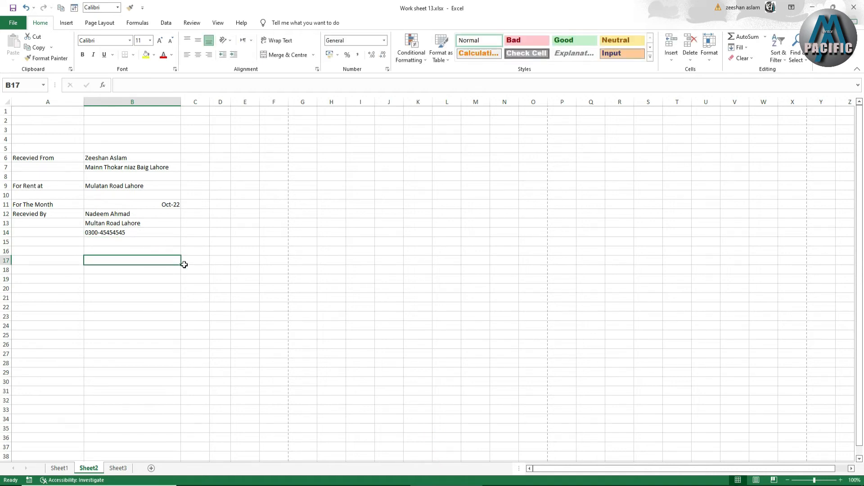
Merge and centre cells C14:D14 and enter the label "Signature:" in the merged cell
click(196, 225)
drag(196, 225, 262, 229)
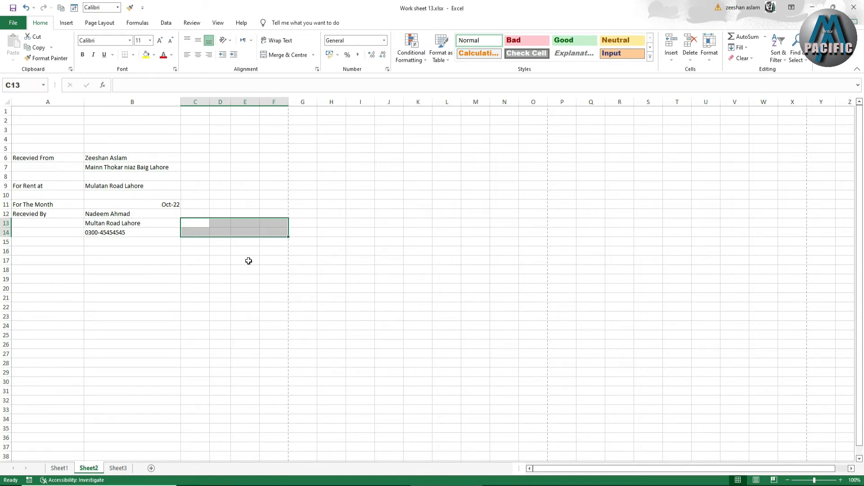
click(217, 233)
click(205, 232)
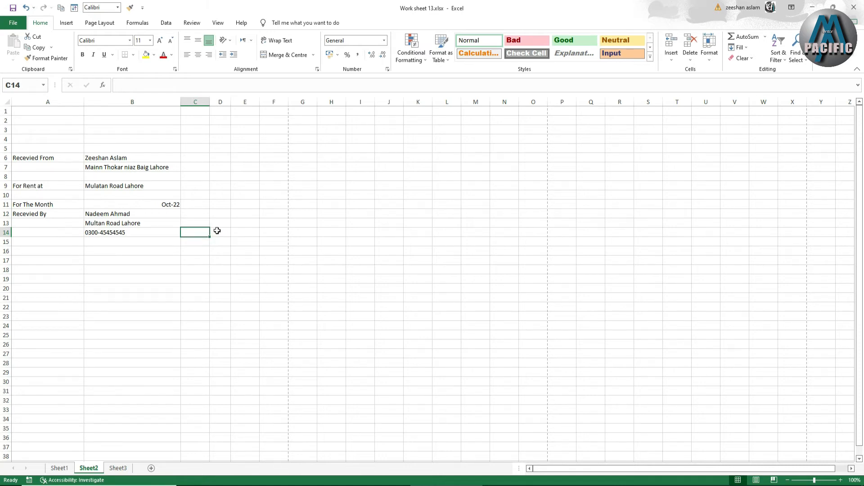
drag(209, 230, 206, 231)
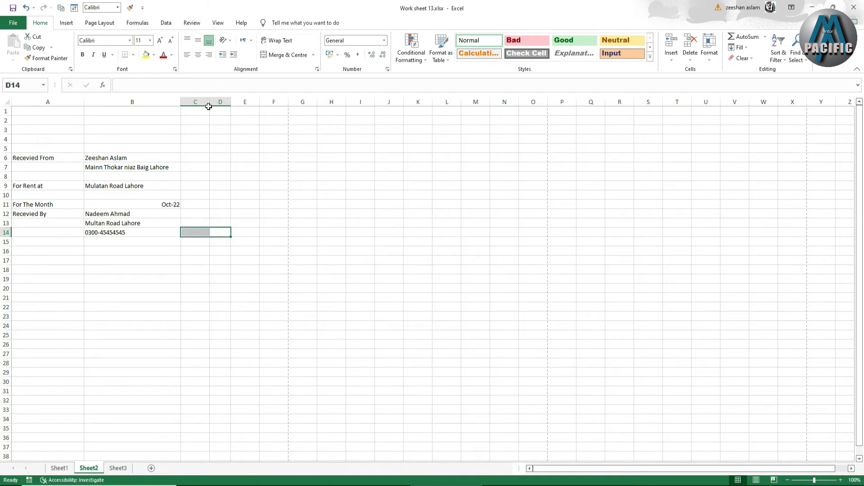
click(285, 54)
click(206, 230)
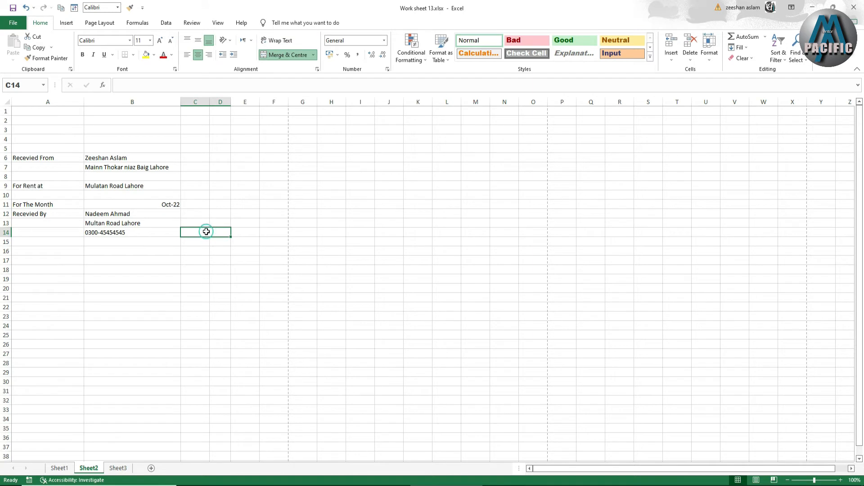
text(S)
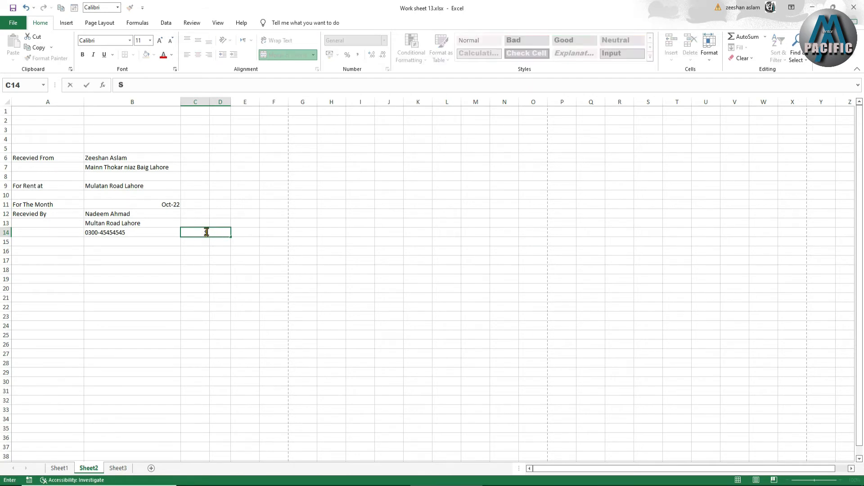
text(ignature:)
click(271, 262)
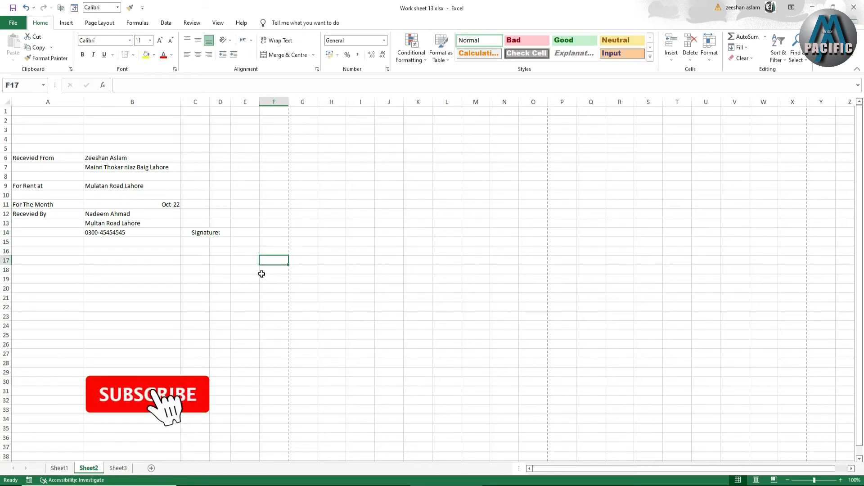
Enter the closing line "Thank You!" in cell E16
click(247, 250)
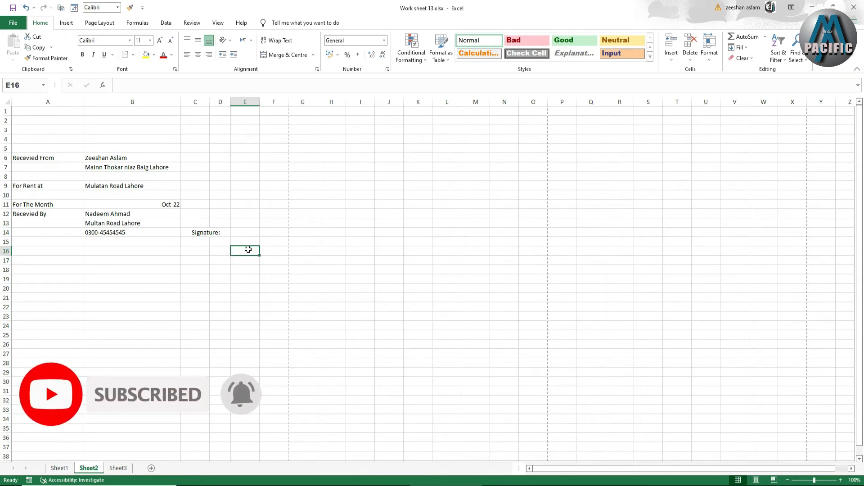
text(Than)
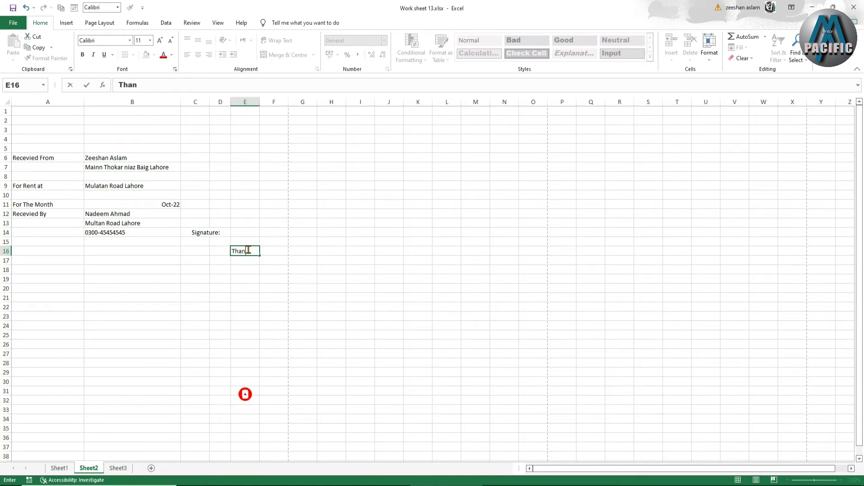
text(k You!)
click(266, 288)
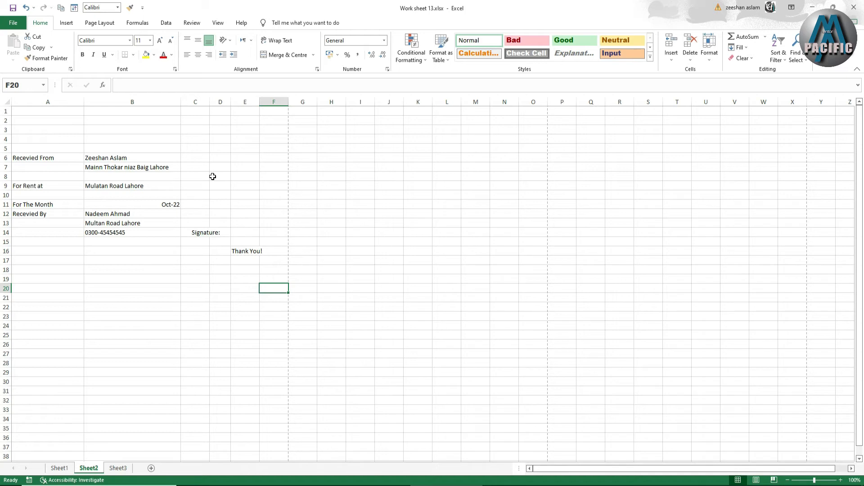
Enter the label "Date:" in cell D2 above the receipt details
click(219, 121)
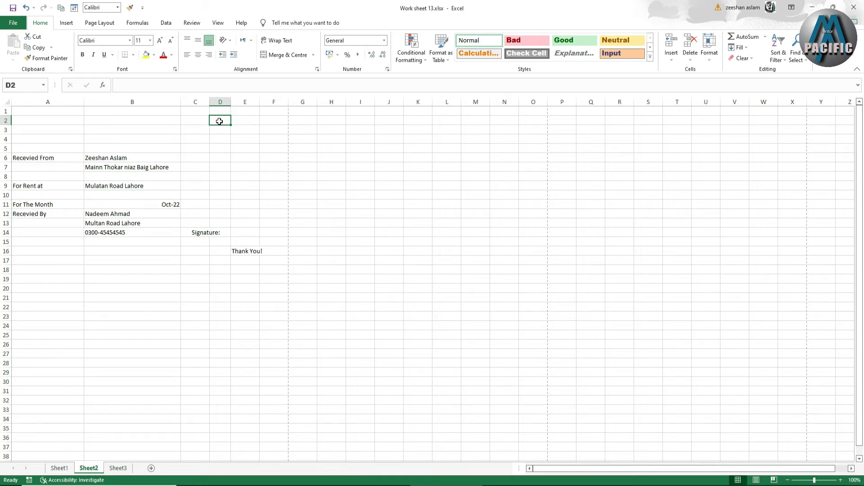
text(Date:)
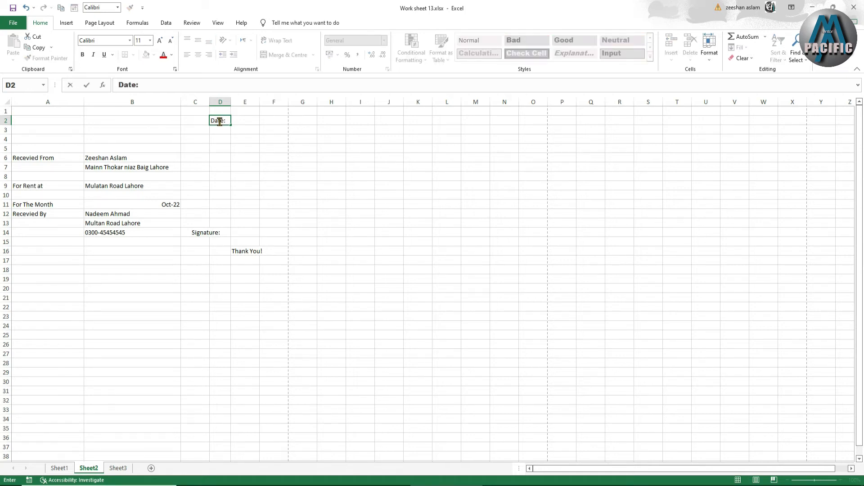
click(237, 157)
click(228, 129)
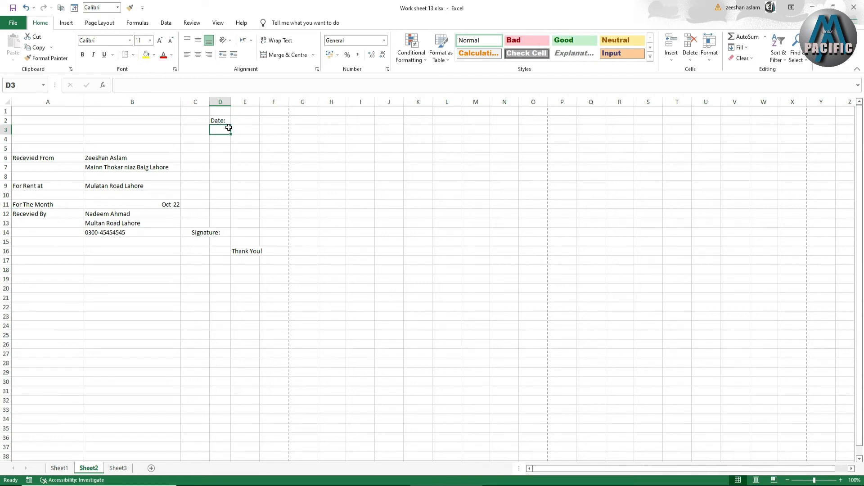
Enter the label "No." in cell D3 below the date label
text(No.)
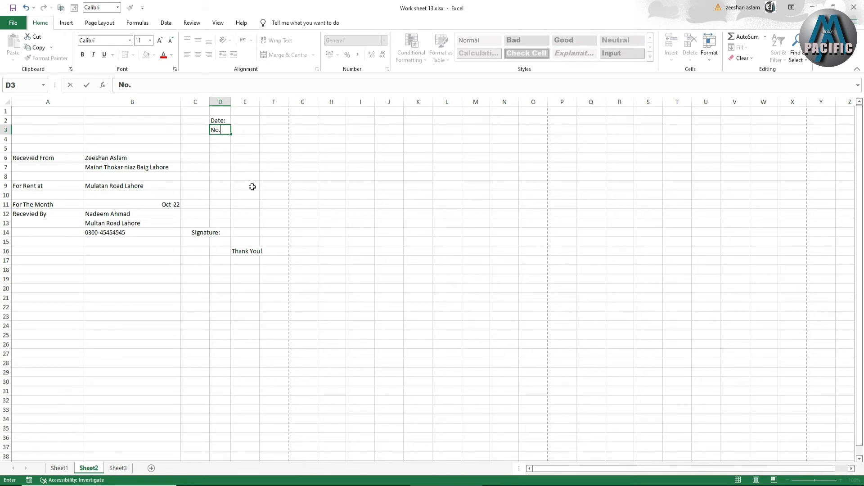
click(311, 248)
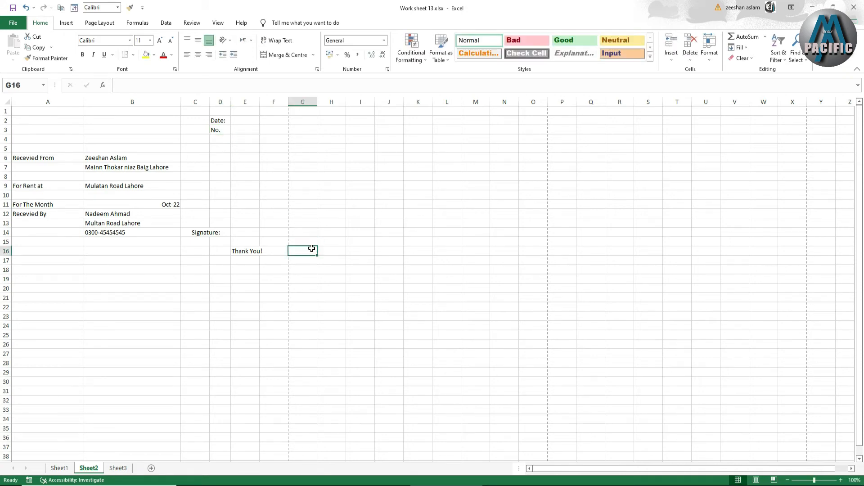
Merge and centre cells C6:D6 and enter the label "Total Rent" in the merged cell
click(218, 160)
drag(208, 160, 221, 158)
click(282, 55)
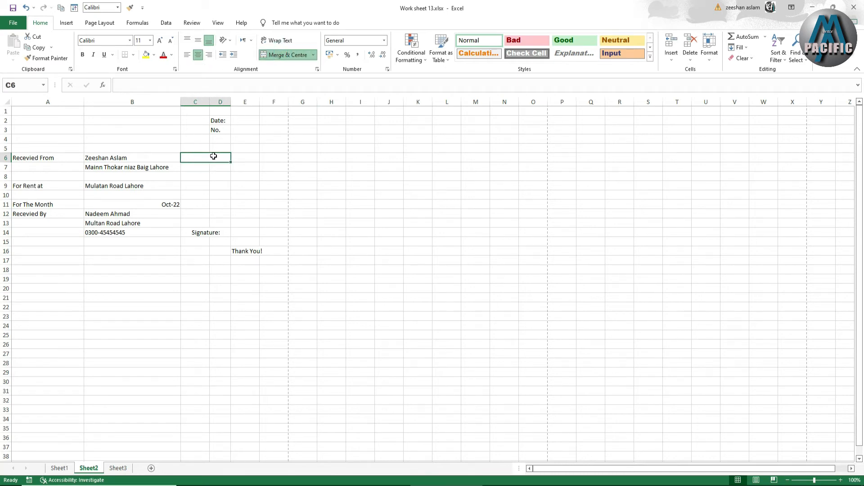
text(Total)
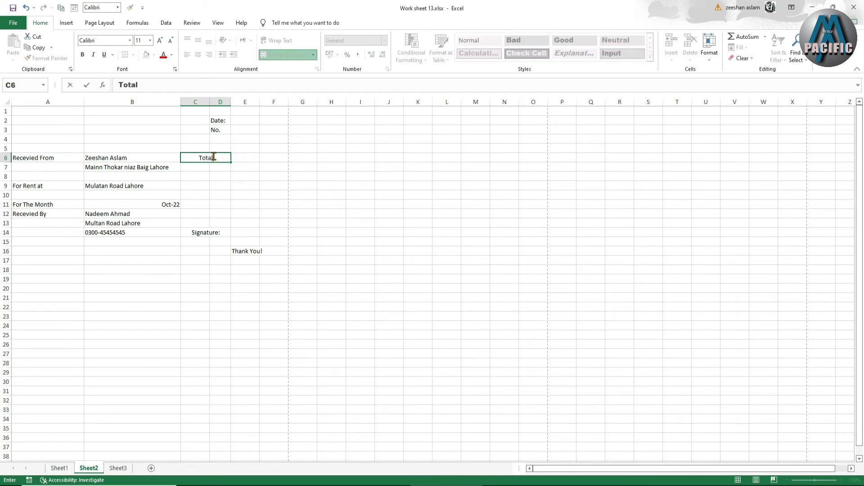
text( Rent)
click(231, 189)
Merge and centre cells E6:F6 beside the Total Rent label
drag(239, 158, 261, 158)
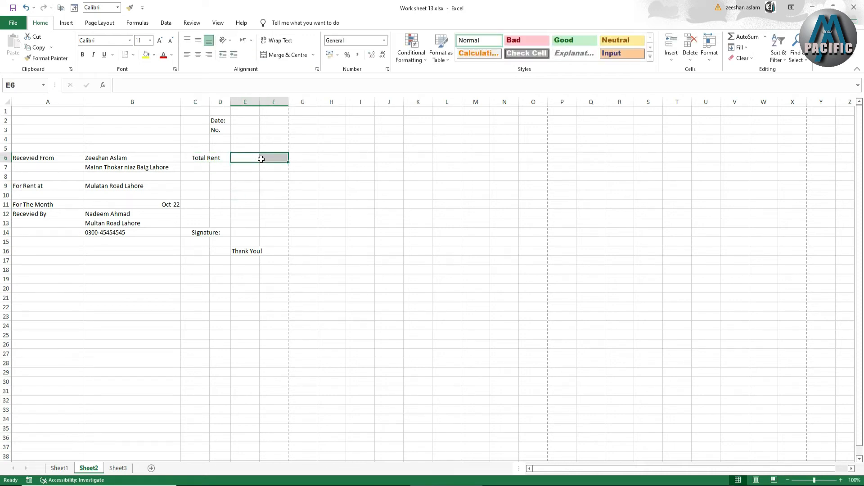
click(276, 55)
click(245, 156)
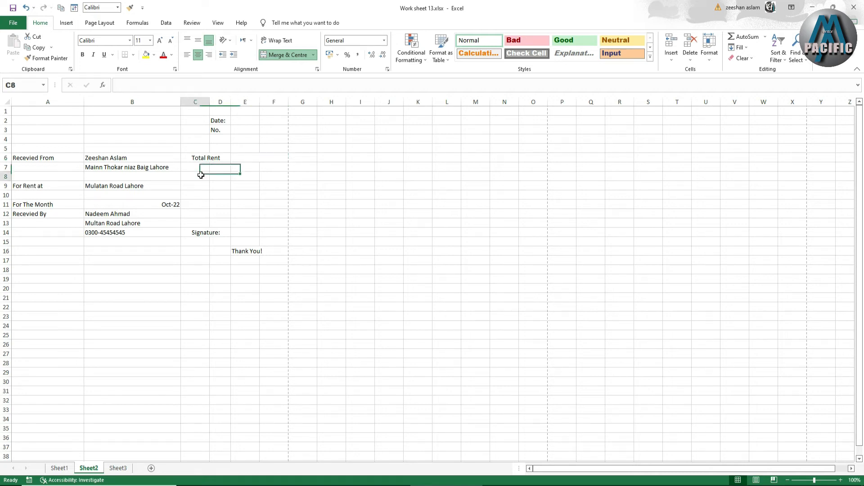
Enter the label "Paid By" in cell C8
click(200, 175)
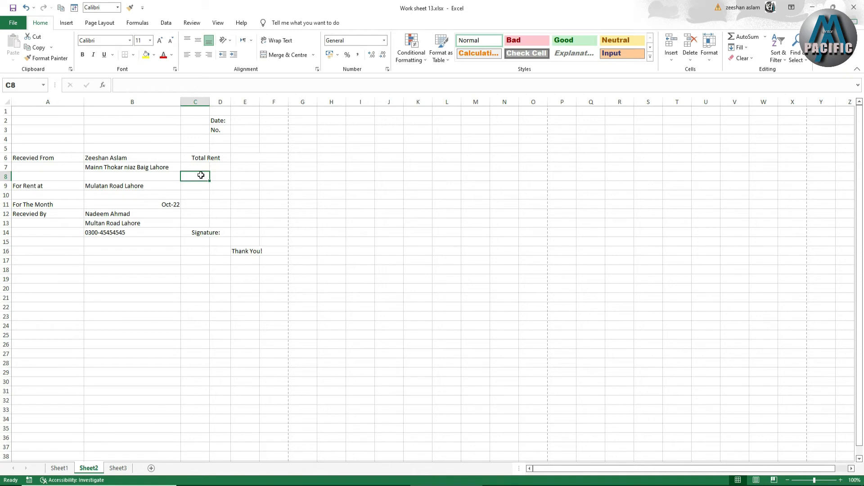
text(Paid By)
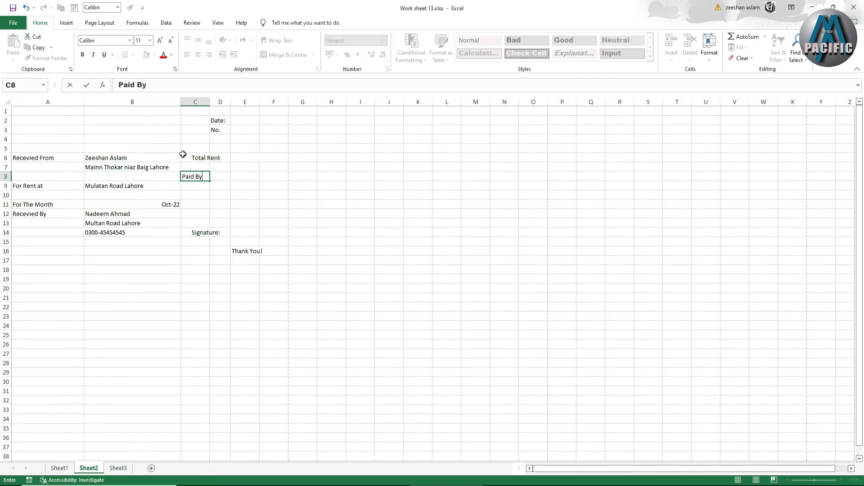
key(Tab)
Apply all borders to cells D8:D10 to form three tick boxes beside the Paid By label
drag(221, 180, 221, 196)
click(133, 57)
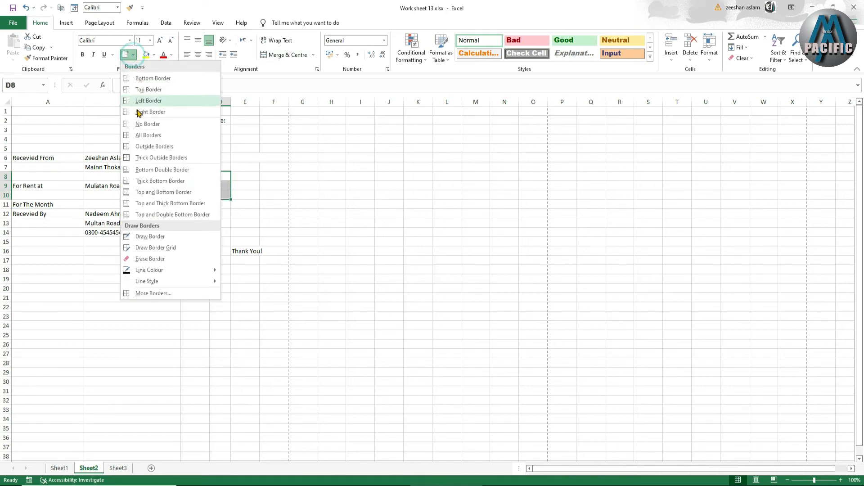
click(149, 133)
Enter the payment option "Check No." followed by a line of underscores in cell E8
click(247, 175)
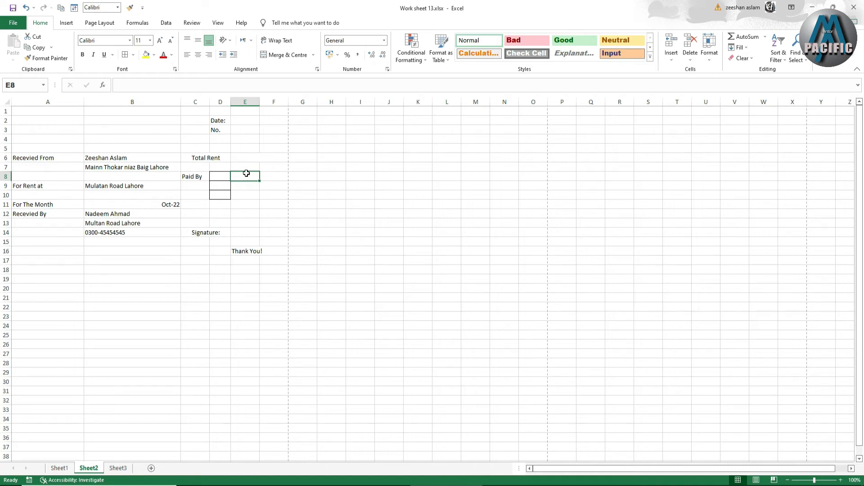
text(C)
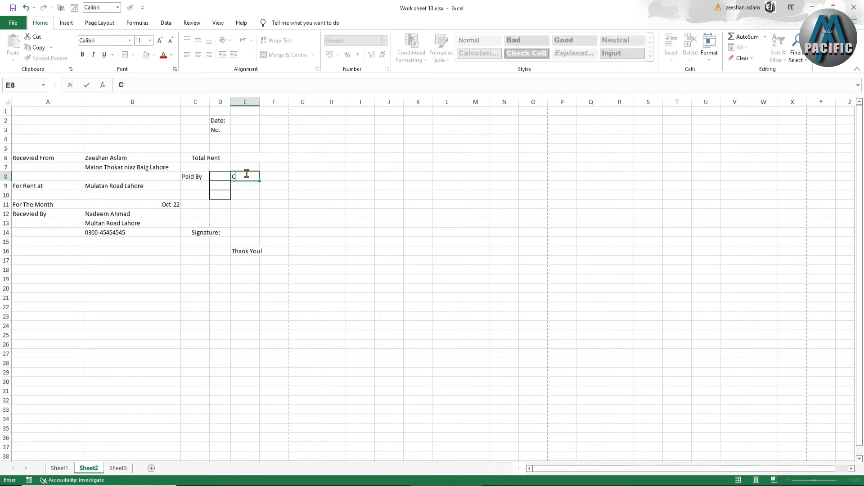
text(heck No._________)
Enter the payment options "Cash" in cell E9 and "Money Order" in cell E10
click(245, 186)
text(Cash)
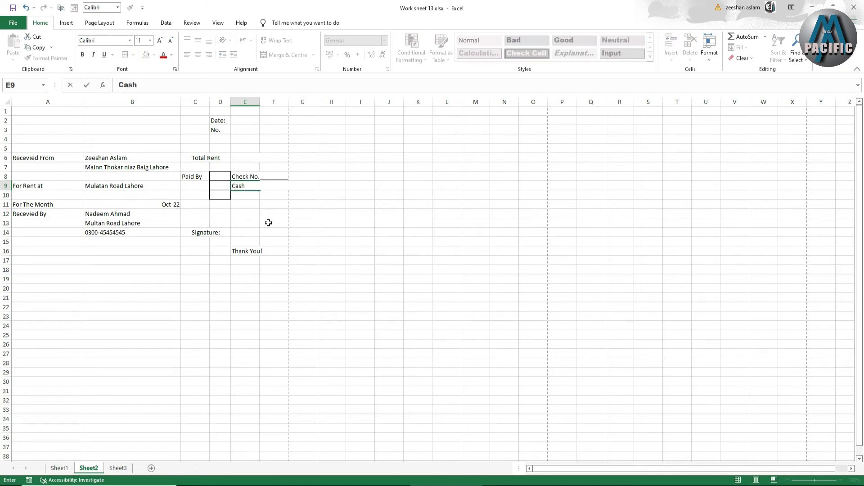
click(242, 199)
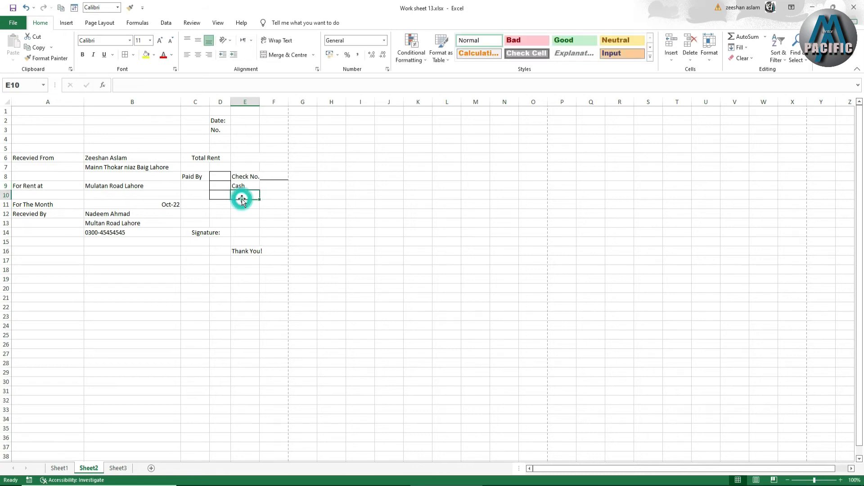
text(Mone)
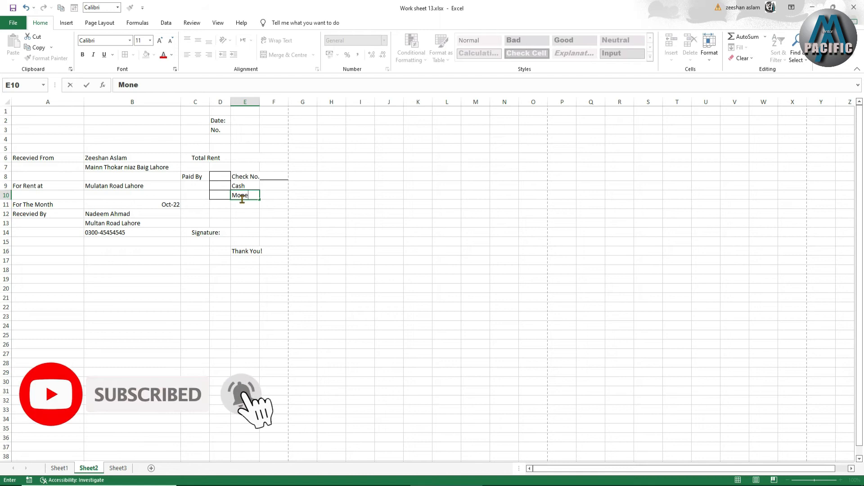
text(y)
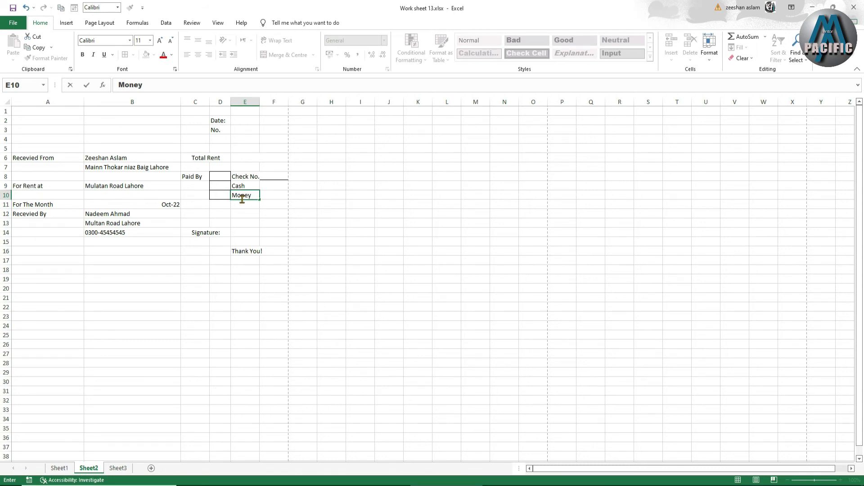
text(Or)
click(248, 206)
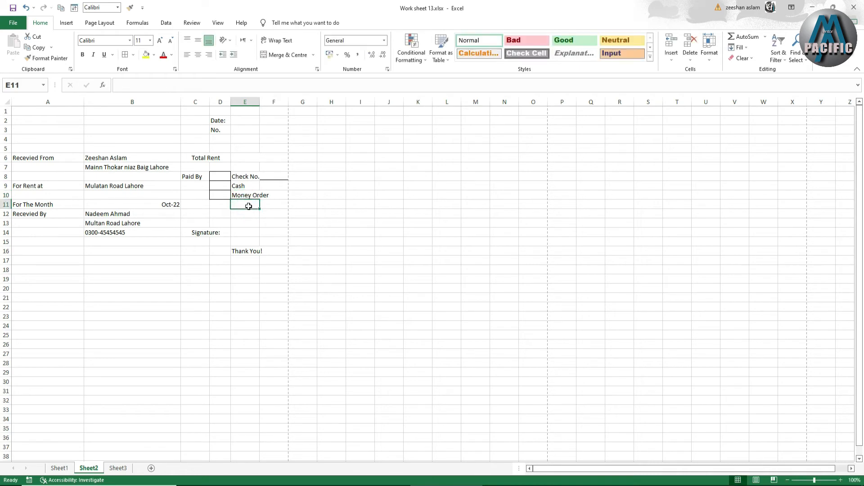
click(220, 205)
click(221, 176)
click(236, 176)
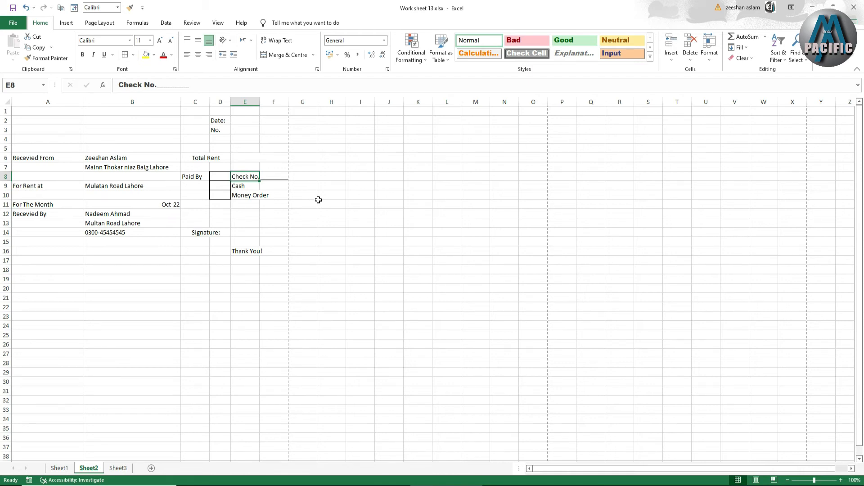
Enter 12000 as the total rent in merged cell E6:F6 and apply the comma number style
click(270, 159)
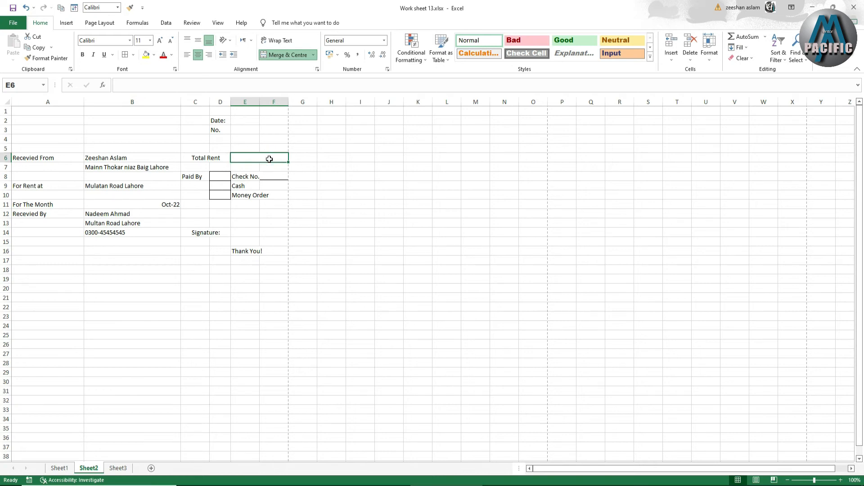
text(12000)
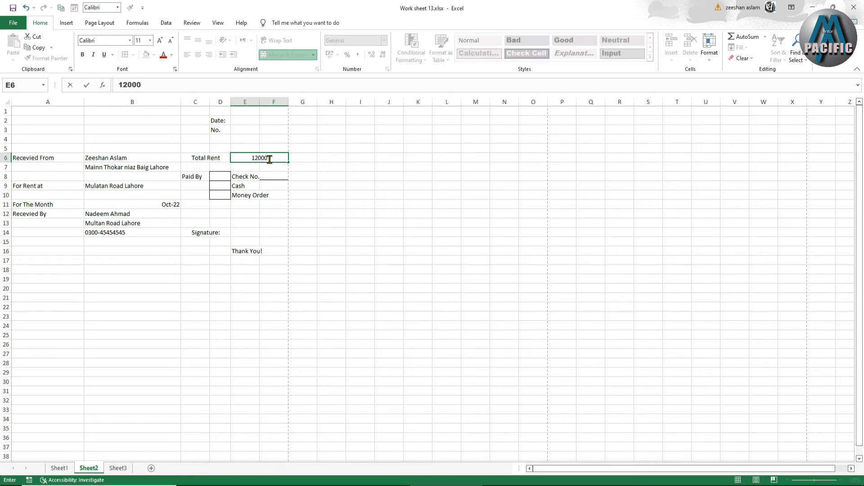
click(306, 176)
click(270, 159)
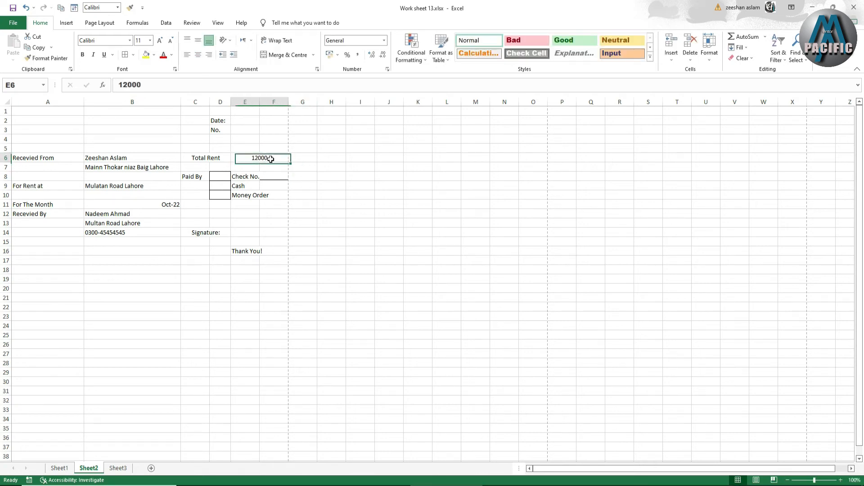
click(359, 55)
click(293, 187)
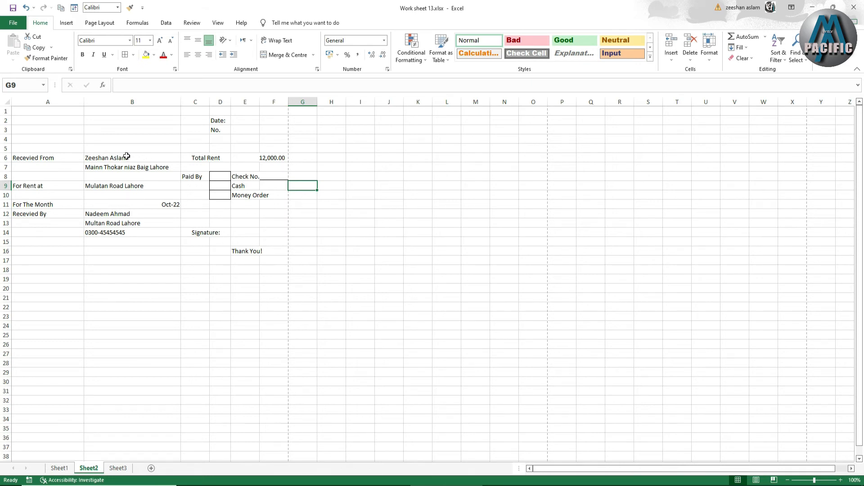
Add a line of underscores after the "Date:" label in D2 and the "No." label in D3, reaching across column F
double_click(227, 122)
text(__________________)
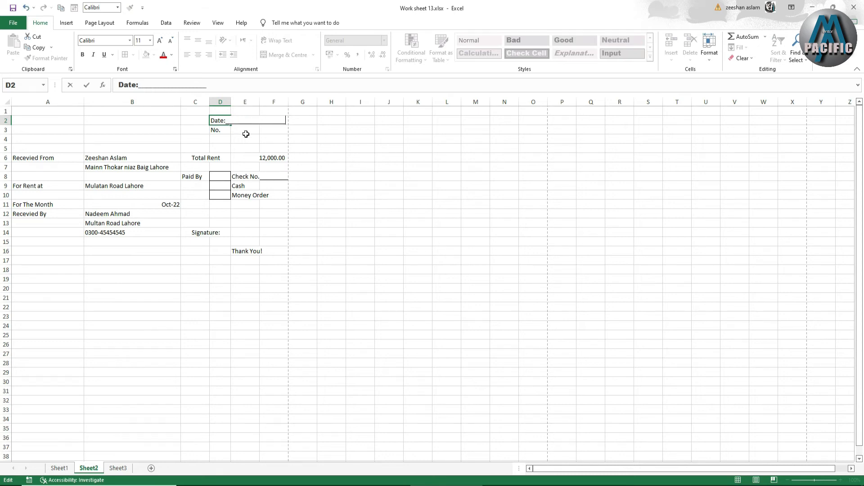
double_click(224, 130)
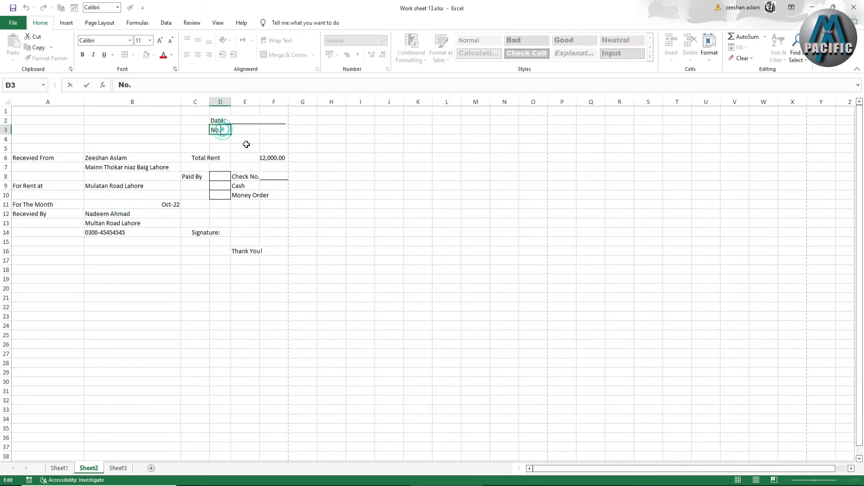
text(______________________)
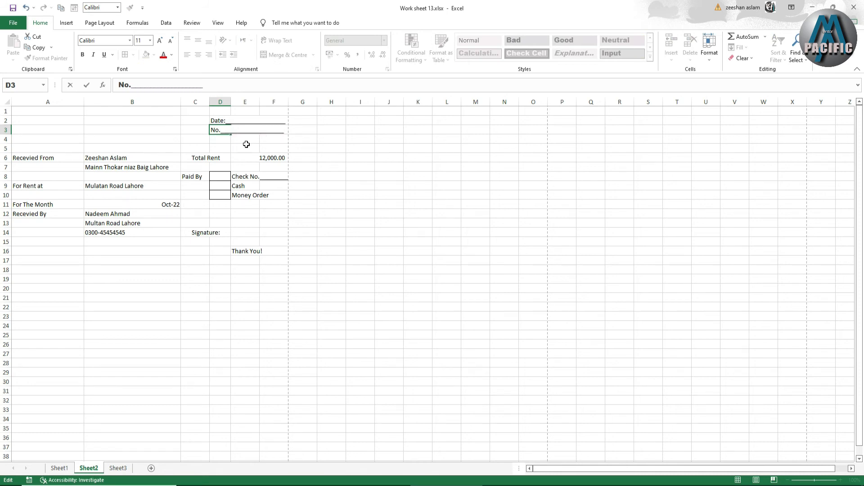
click(287, 122)
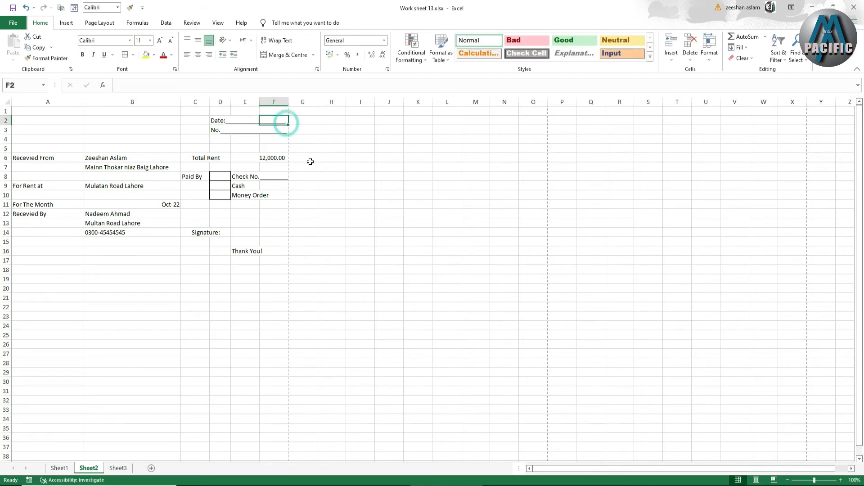
click(295, 169)
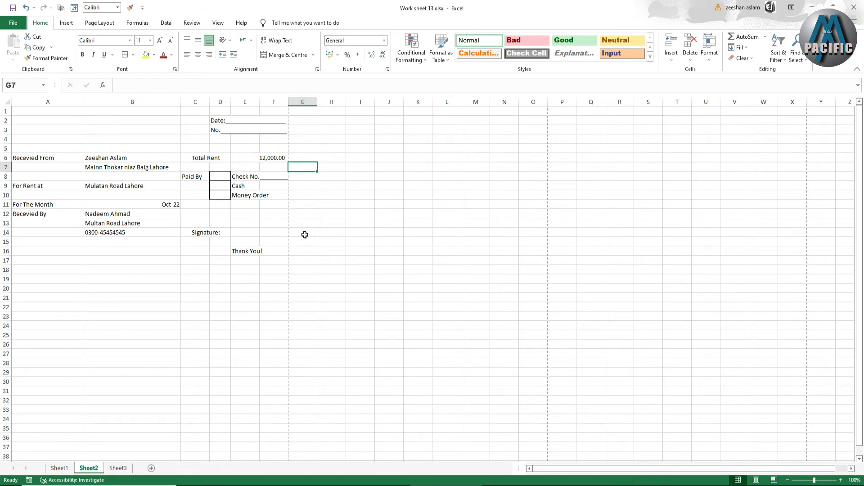
Apply a bottom border to the payer's name and address cells B6 and B7, the rental address B9 and the recipient's name B12
click(97, 157)
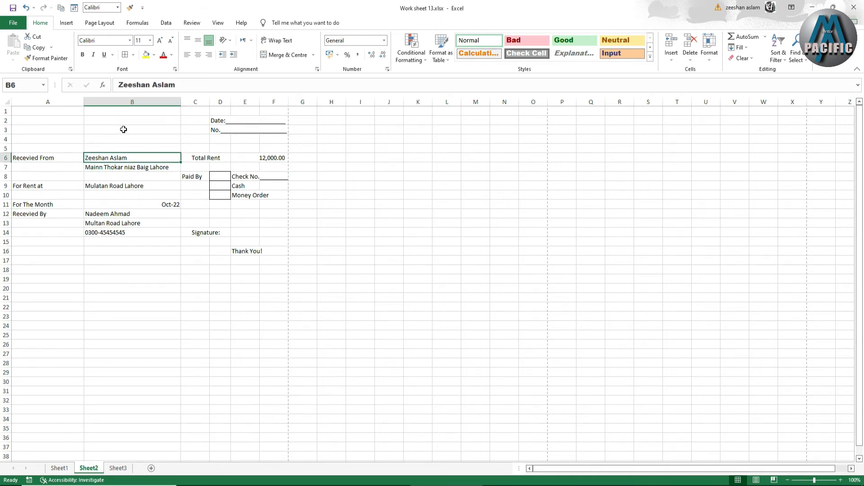
click(133, 55)
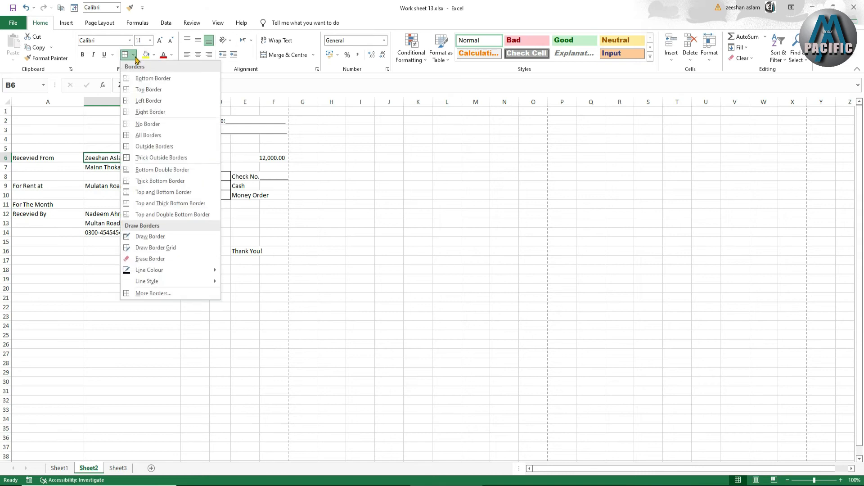
click(149, 79)
click(126, 168)
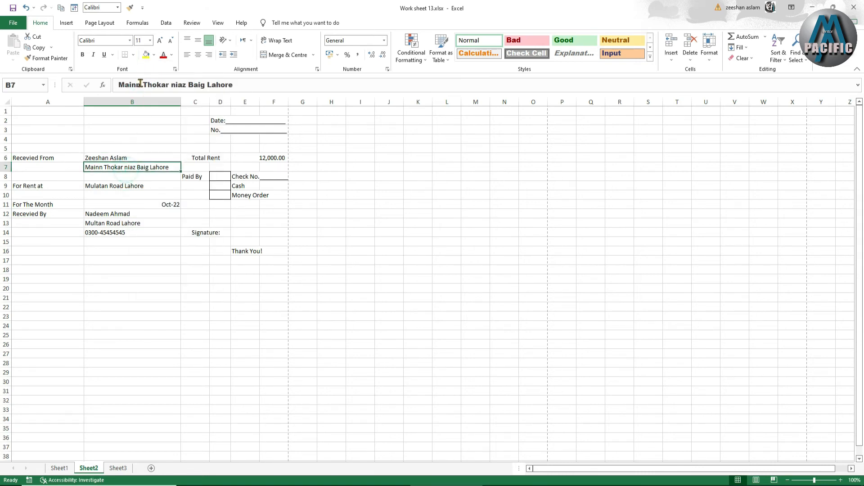
click(131, 187)
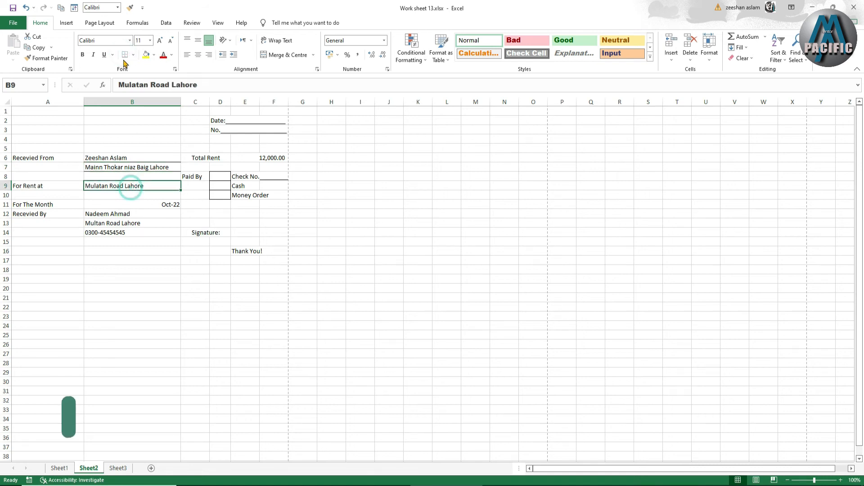
click(119, 211)
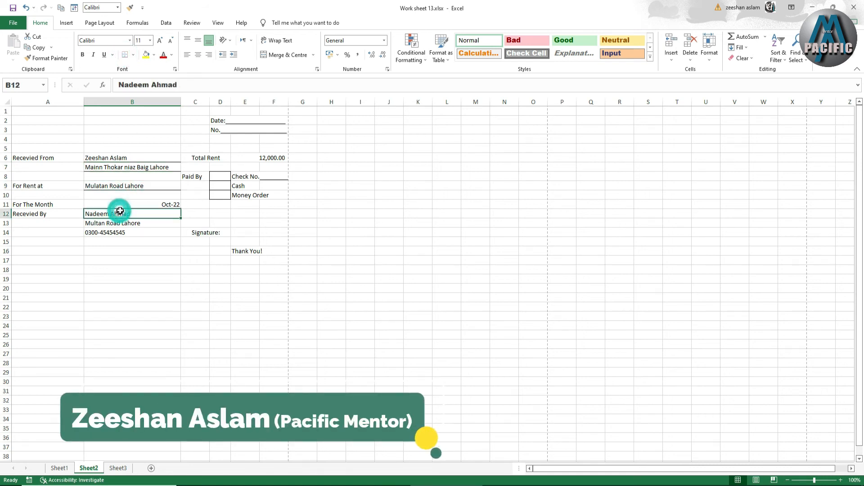
click(125, 54)
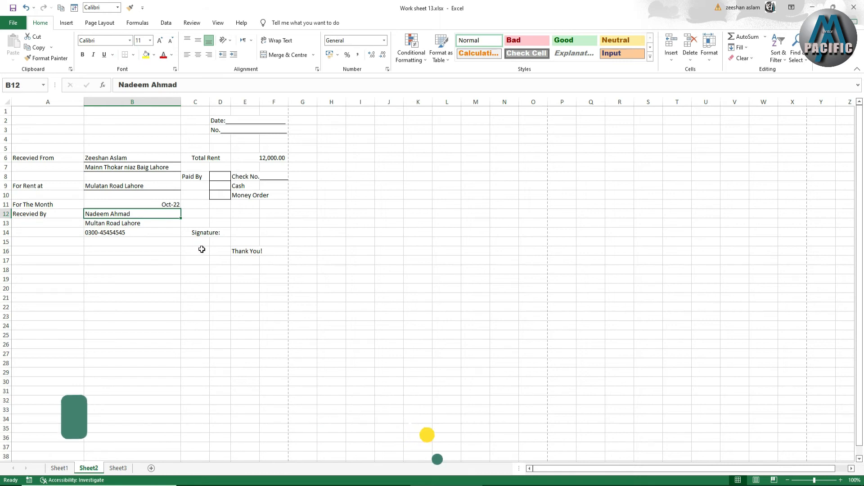
Add a line of underscores after the "Signature:" label in C14 and unmerge the cell so the line extends into column F
drag(198, 224, 221, 224)
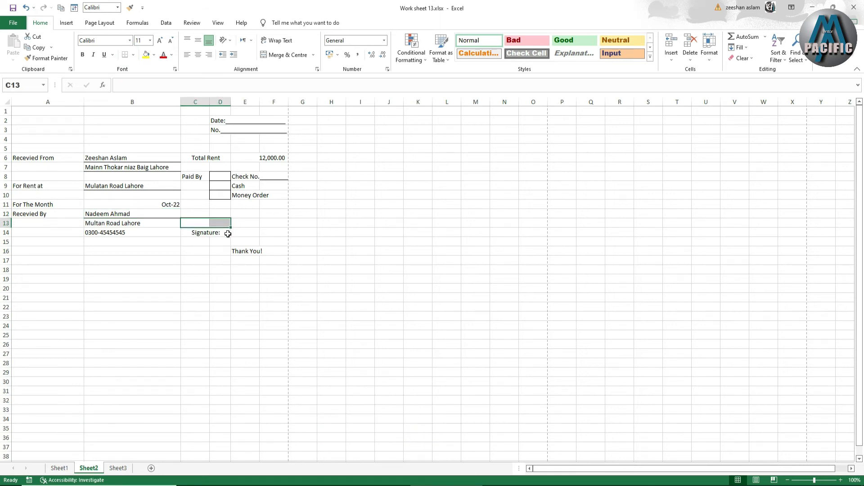
double_click(222, 232)
text(_)
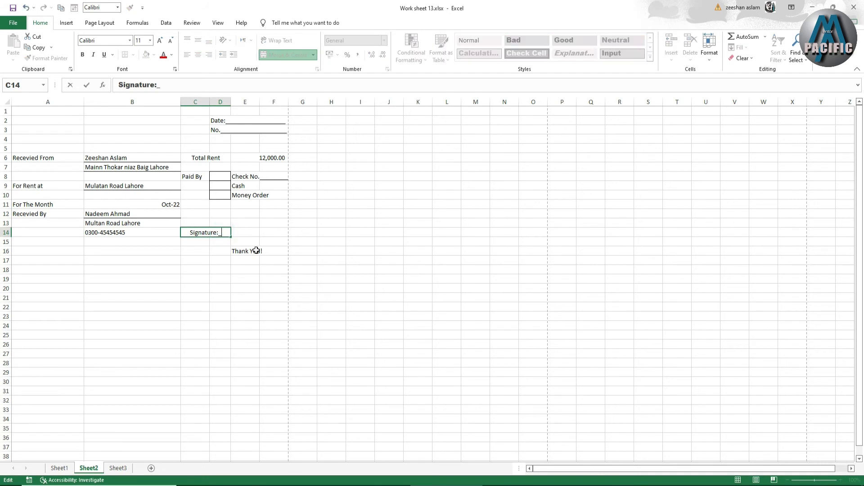
text(__________________)
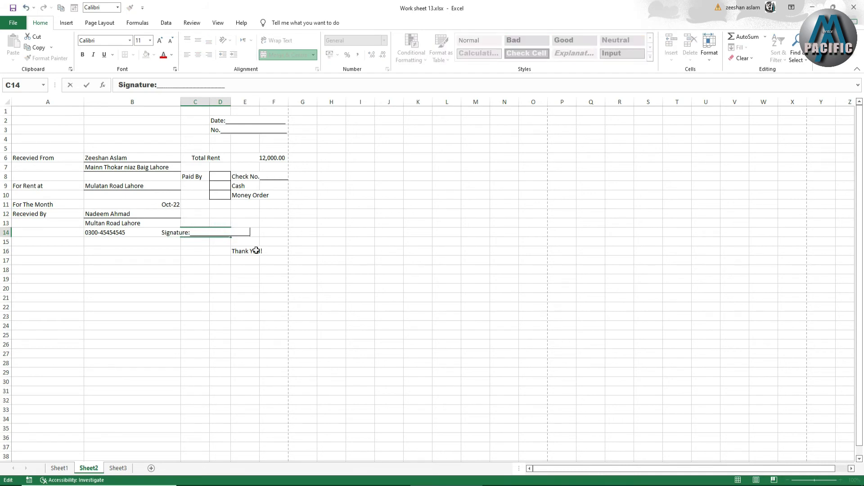
click(297, 297)
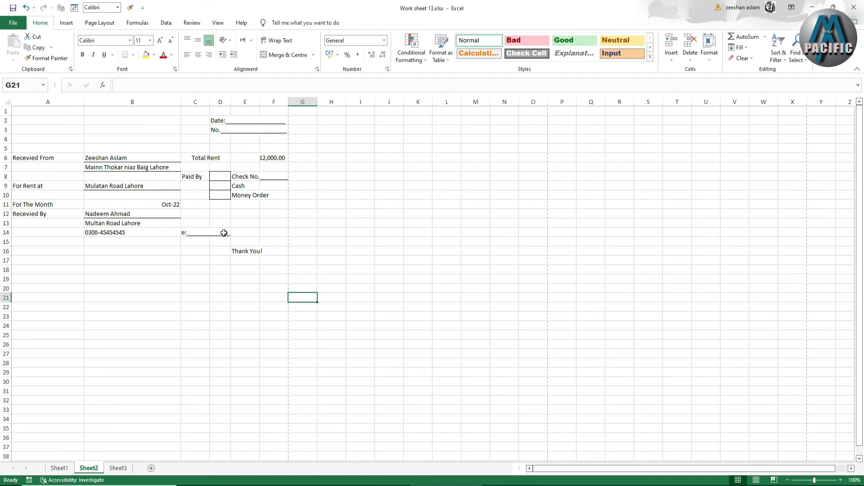
click(226, 231)
drag(226, 231, 268, 239)
click(284, 55)
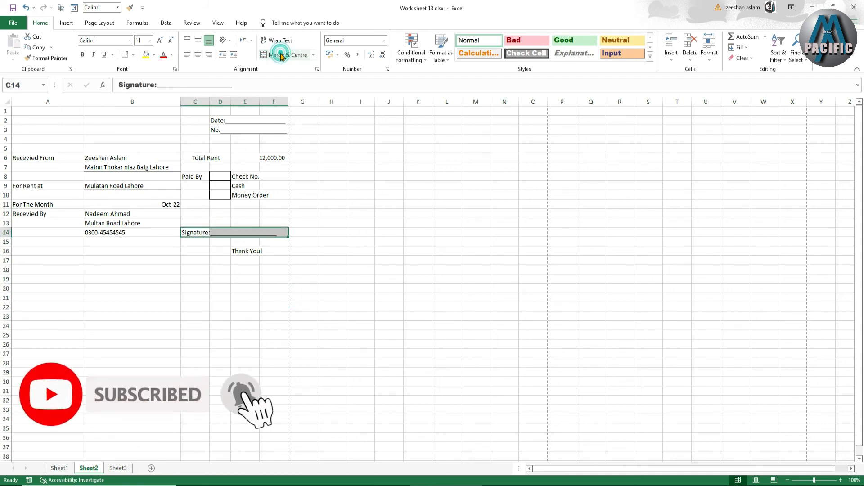
click(304, 229)
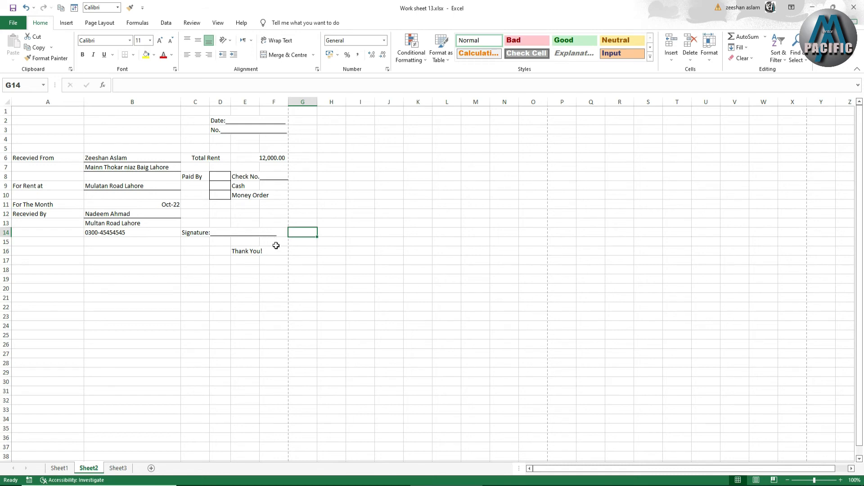
Apply a bottom border to the total rent amount in merged cell E6:F6
click(245, 157)
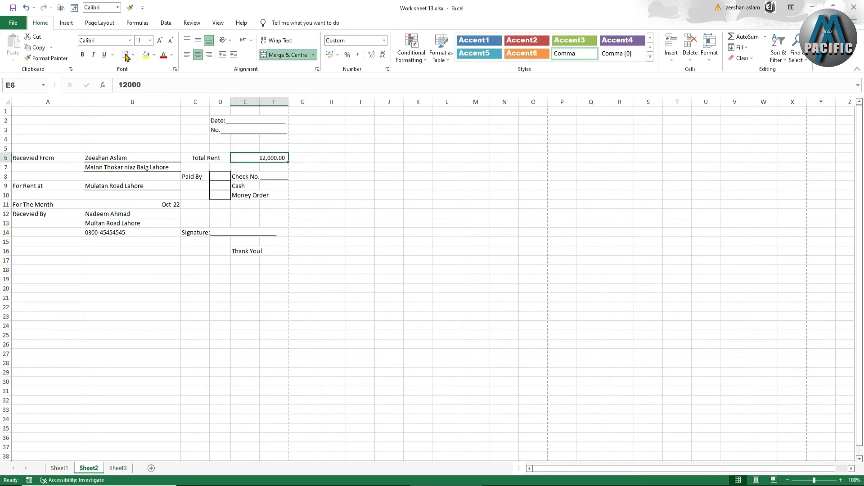
click(195, 251)
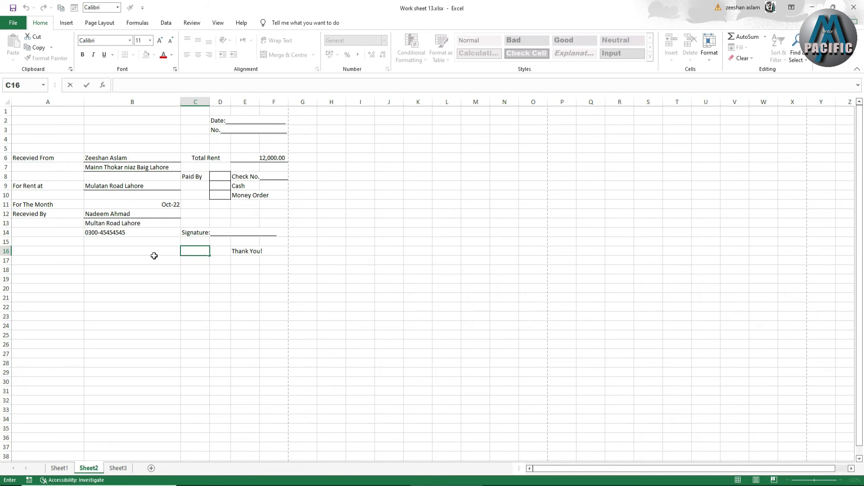
click(141, 139)
Merge and centre cells A1:F1 and enter the heading "Renter Copy"
click(60, 111)
drag(59, 109, 237, 123)
drag(278, 115, 279, 114)
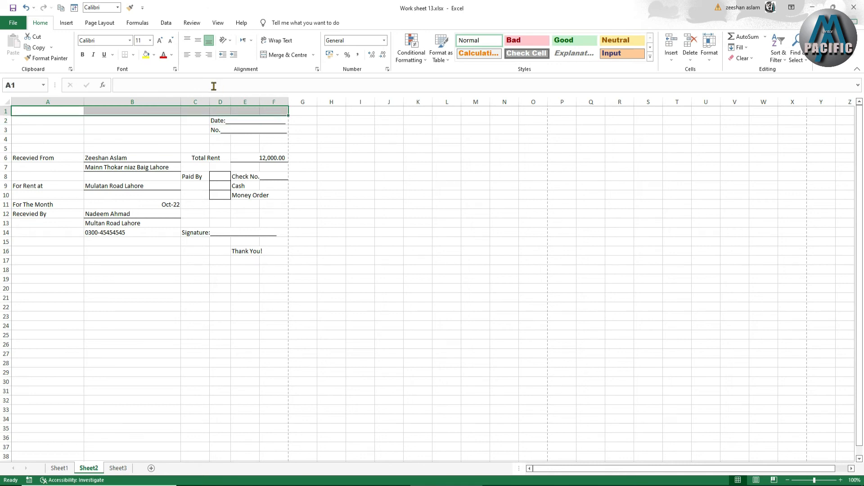
click(283, 55)
click(152, 112)
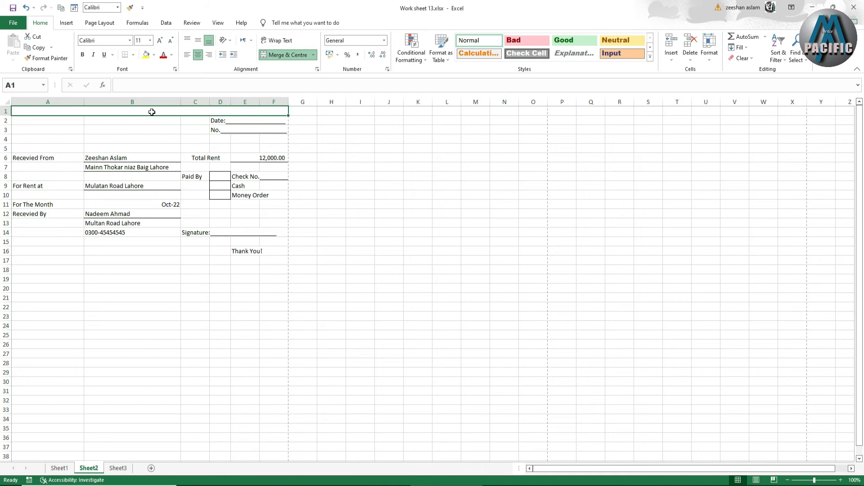
text(Renter Copy)
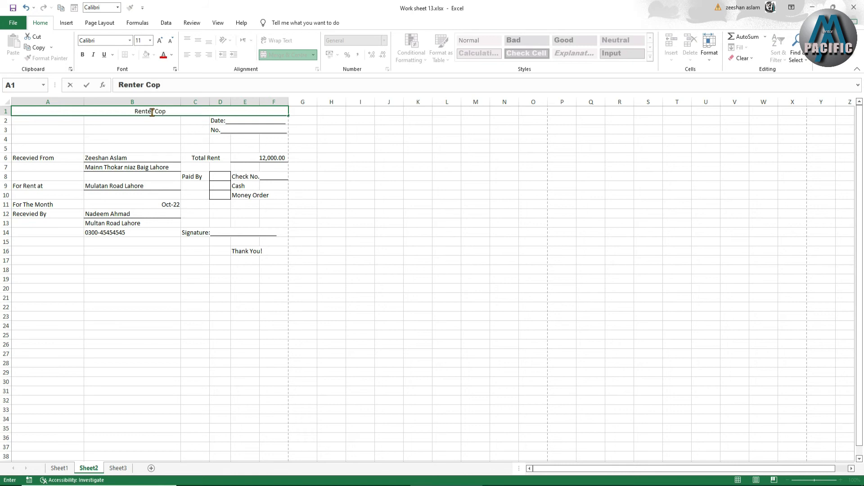
click(155, 267)
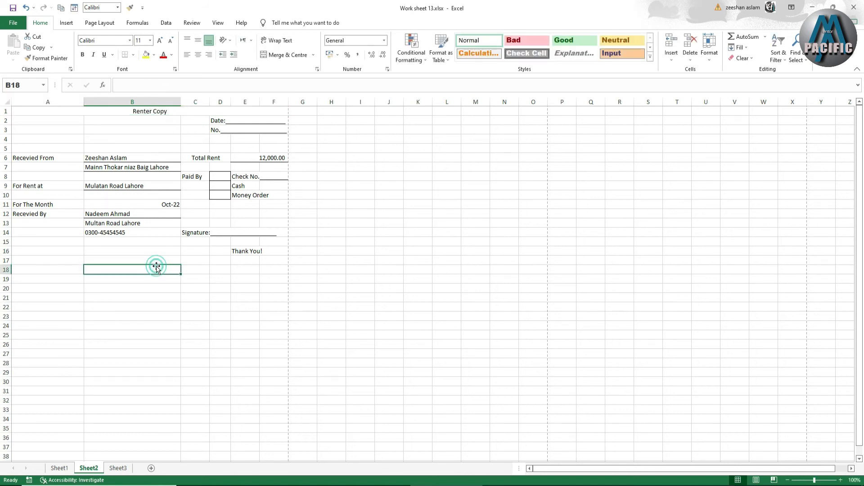
click(150, 115)
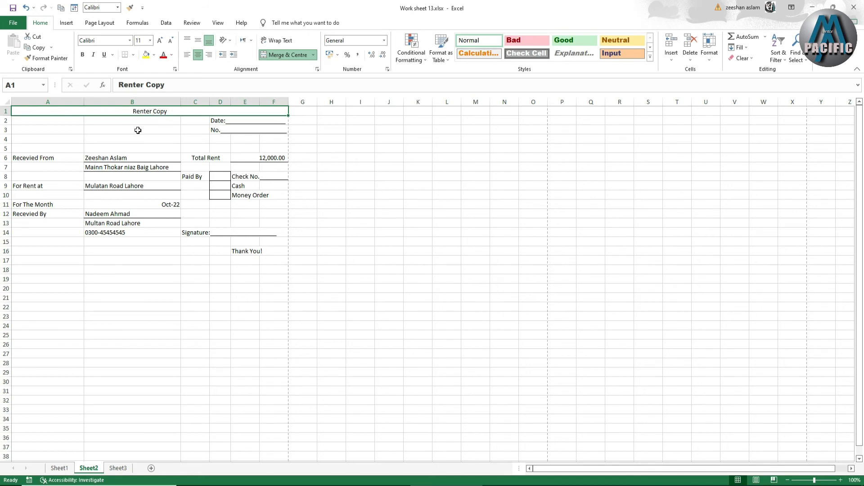
Merge and centre cells A2:B4 as the title block below the heading
drag(56, 122, 116, 129)
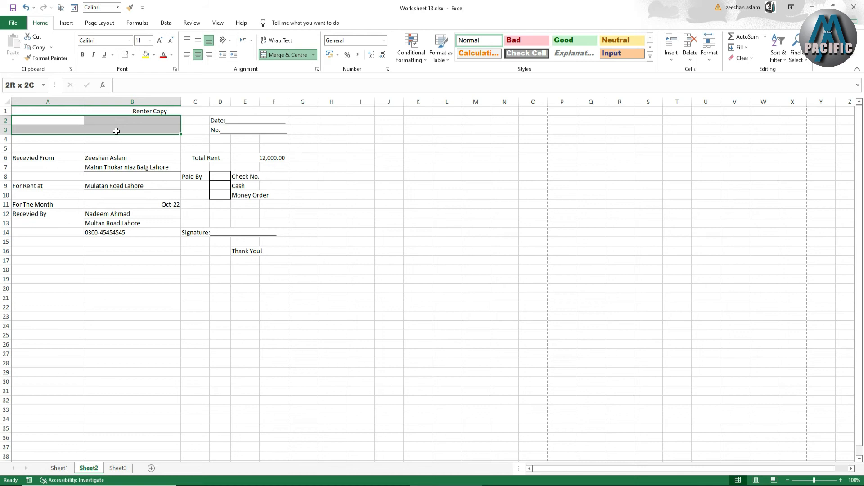
drag(116, 134, 115, 139)
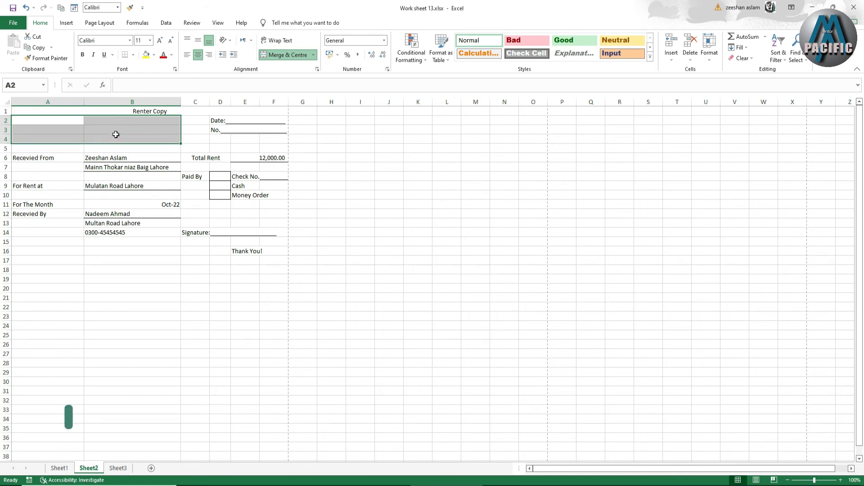
click(283, 54)
click(82, 138)
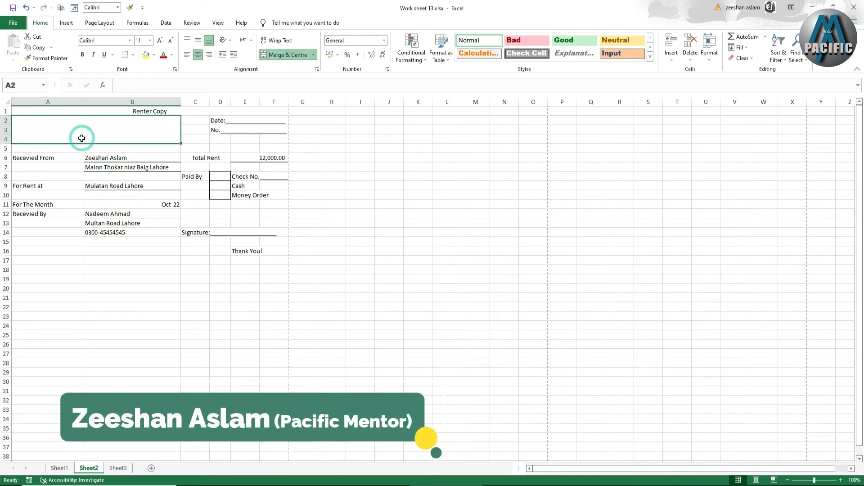
Enter the title "Rent Receipt" in merged cell A2:B4
text(R)
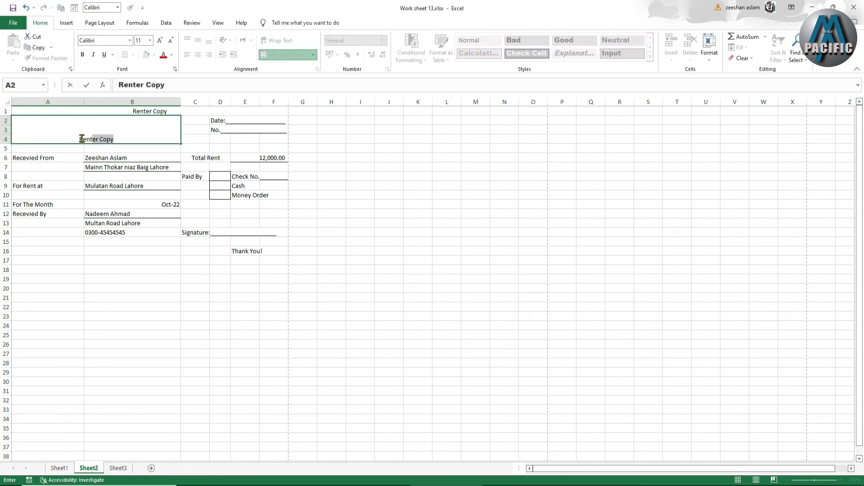
text(ent)
key(BackSpace)
text(Recevied)
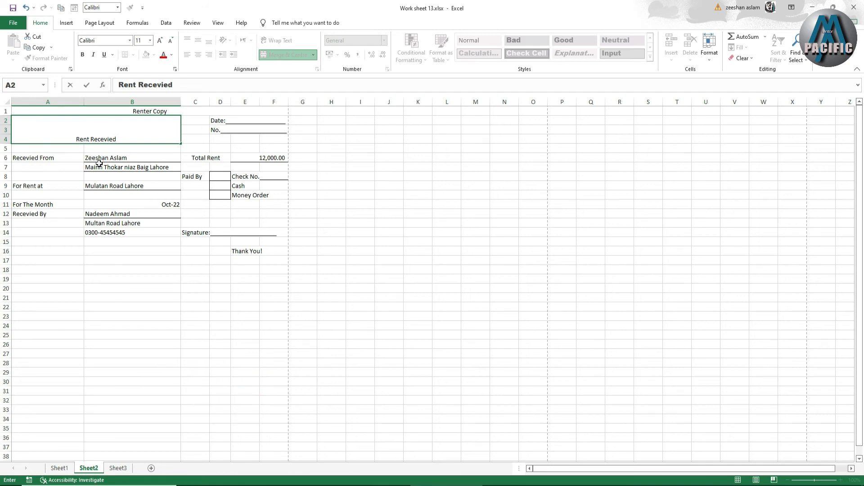
key(BackSpace)
key(BackSpace)
key(BackSpace)
key(BackSpace)
text(ipt)
click(121, 285)
Enlarge the "Rent Receipt" title to font size 48, left-align it and make it bold
click(91, 131)
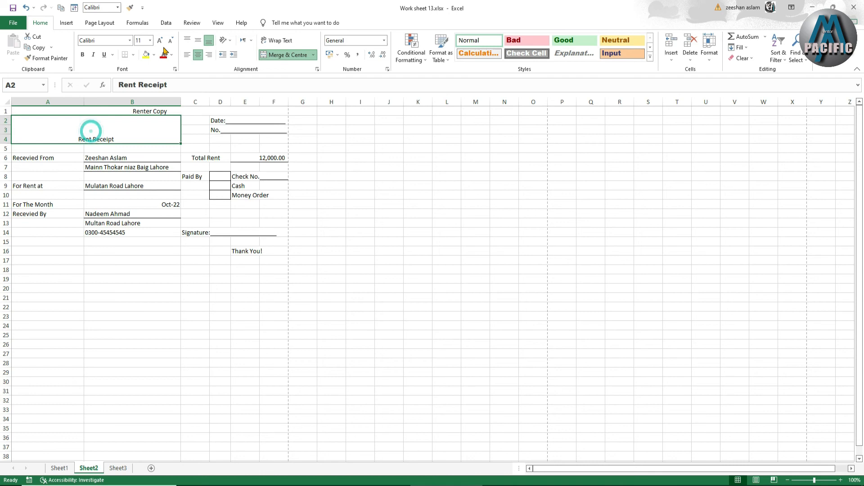
click(157, 41)
click(157, 41)
click(158, 41)
click(158, 41)
click(158, 41)
click(158, 41)
click(157, 41)
click(158, 40)
click(158, 41)
click(158, 41)
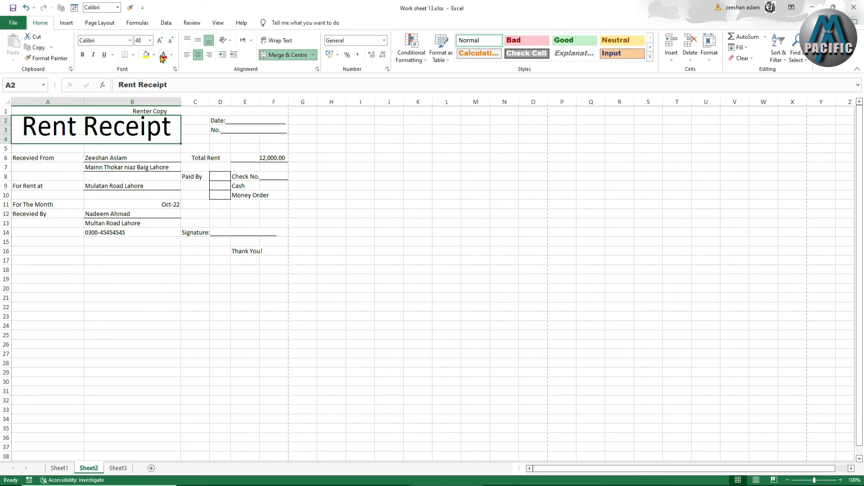
click(187, 54)
click(83, 55)
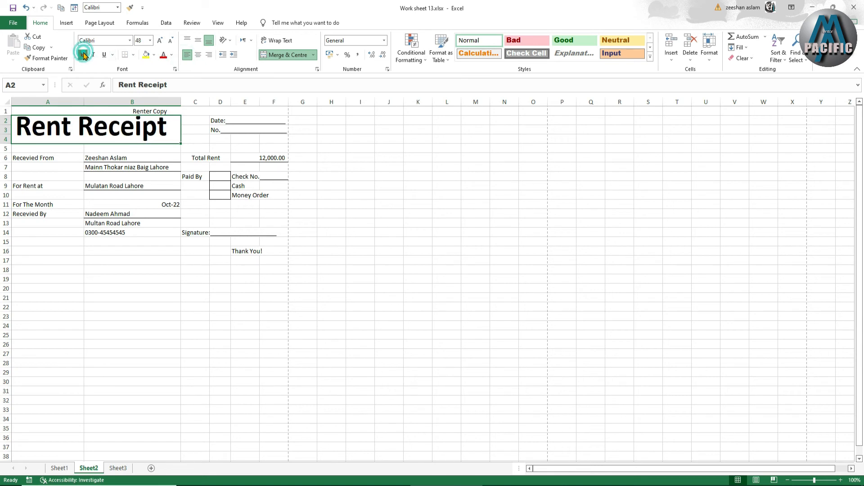
Change the "Rent Receipt" title's font to Arial Black and set its size to 28
click(130, 40)
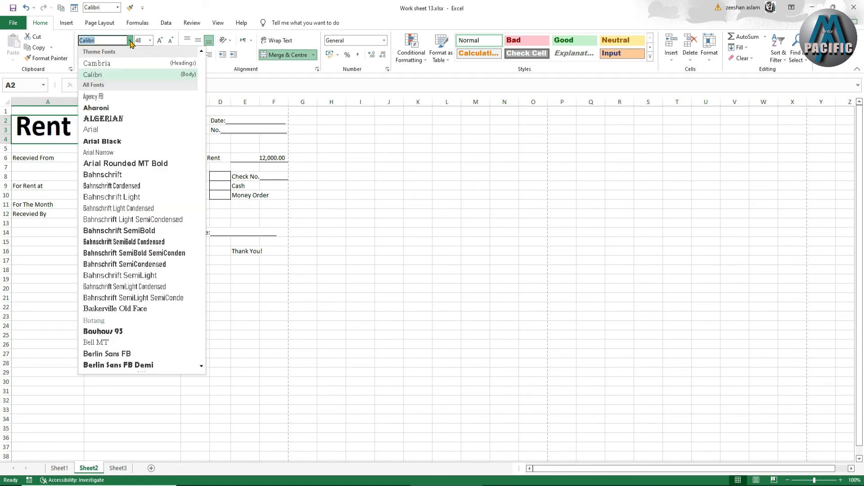
click(114, 142)
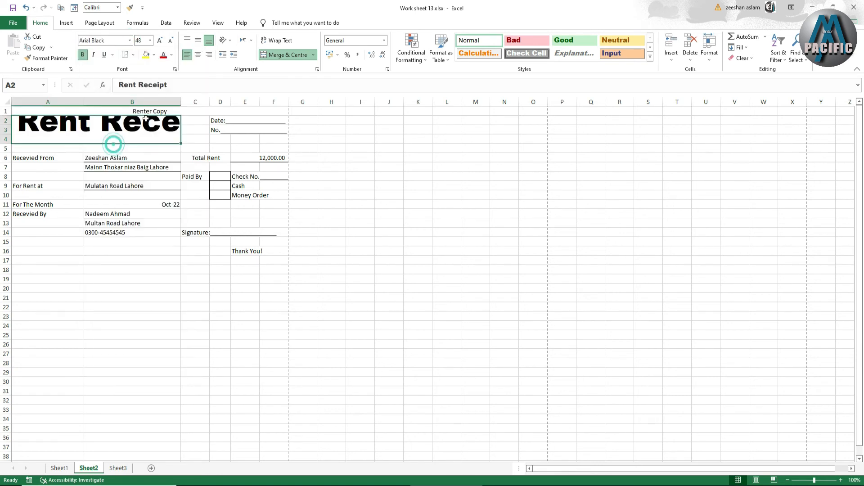
click(172, 41)
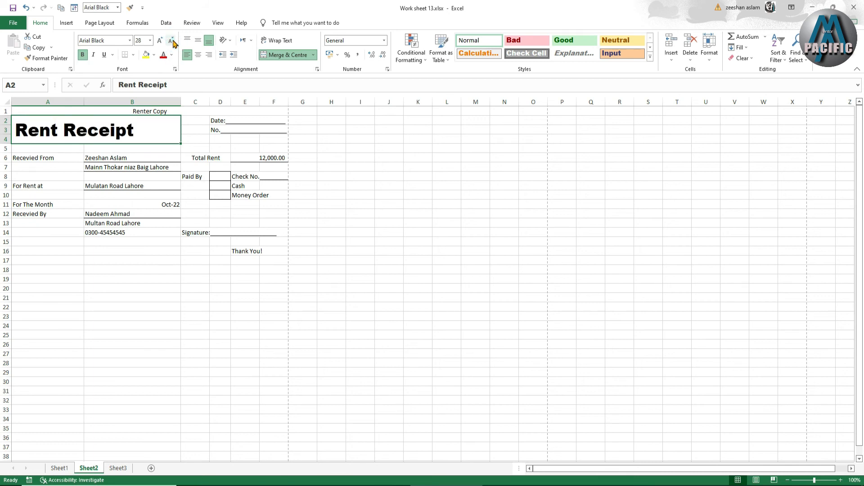
click(161, 40)
click(171, 41)
Apply a thick outside border to the "Rent Receipt" title block A2:B4
click(133, 55)
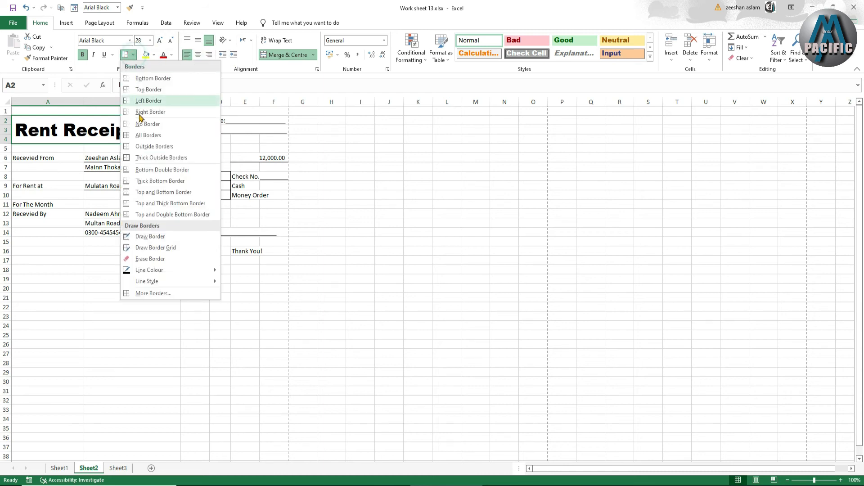
click(139, 155)
click(336, 222)
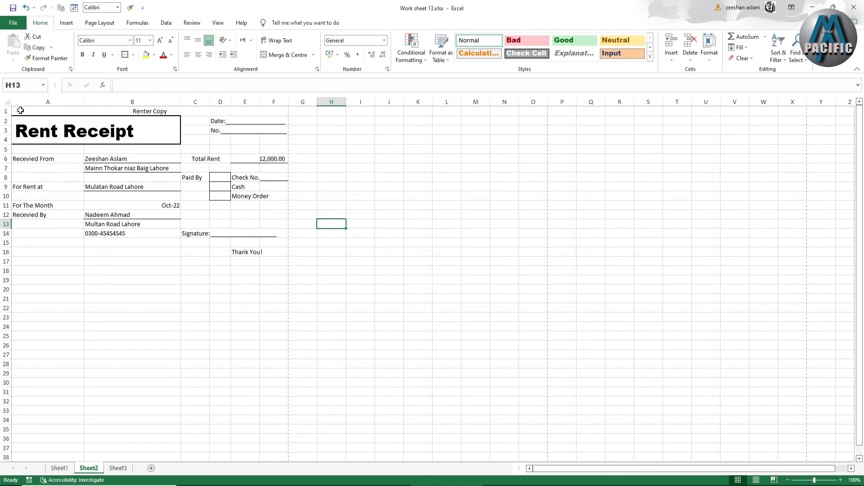
Shrink column G and row 17 to thin margins and apply a thick outside border around the receipt range A1:G17
drag(318, 103, 295, 102)
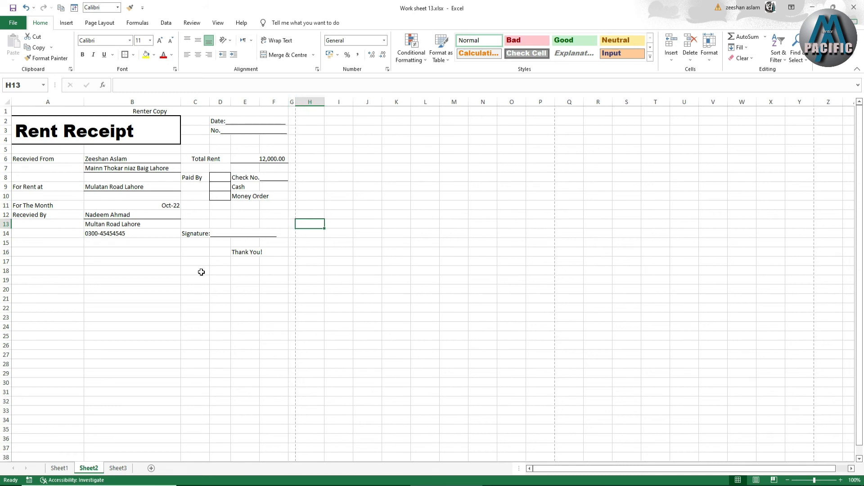
drag(12, 265, 11, 263)
drag(24, 109, 295, 260)
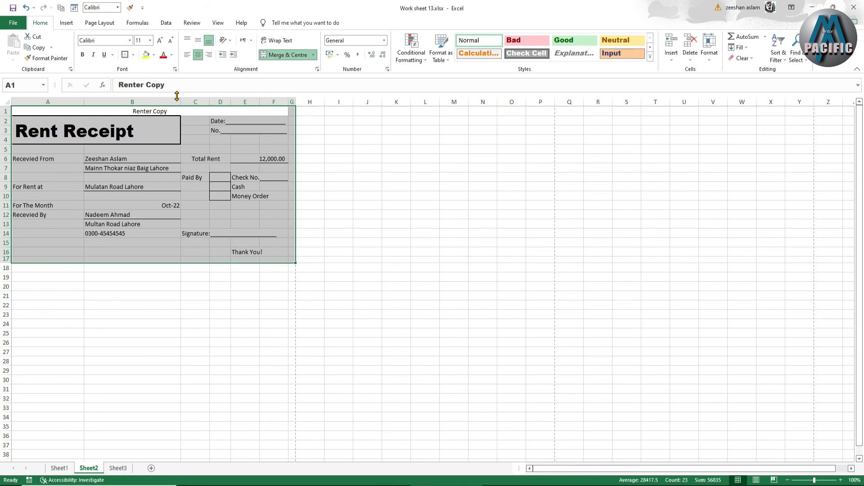
click(133, 55)
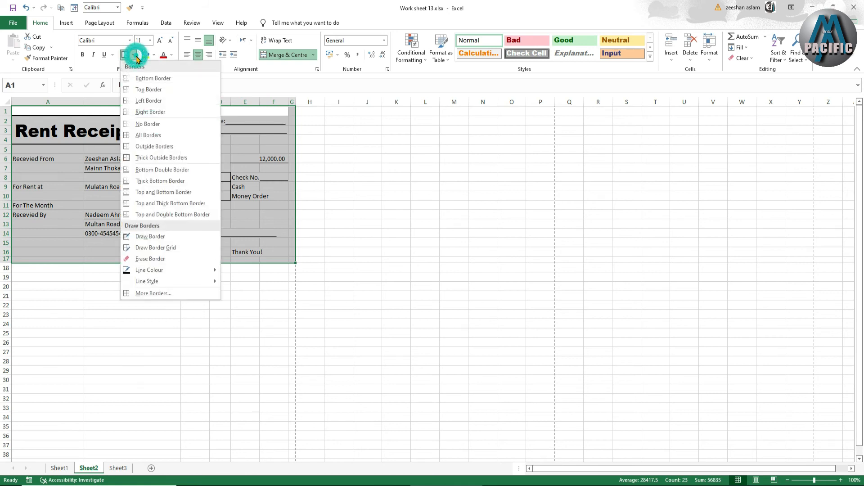
click(146, 157)
click(189, 307)
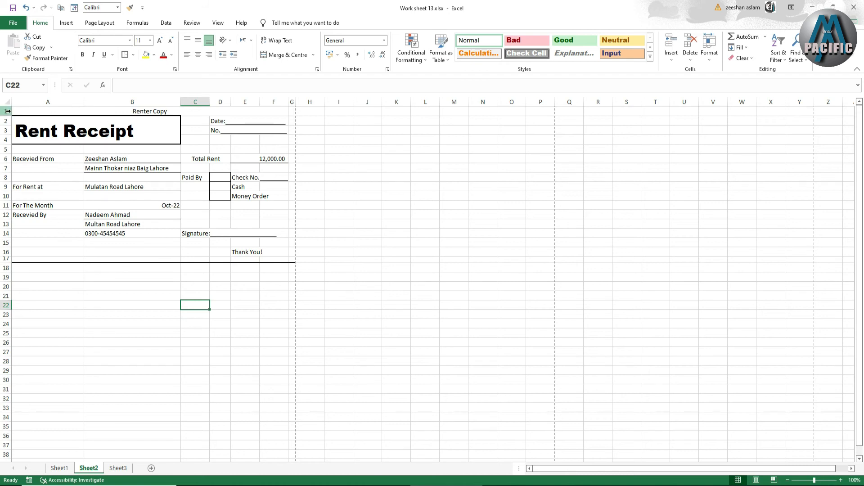
Copy the receipt range A1:G17 and paste it at cells A19 and A37
drag(20, 110, 291, 258)
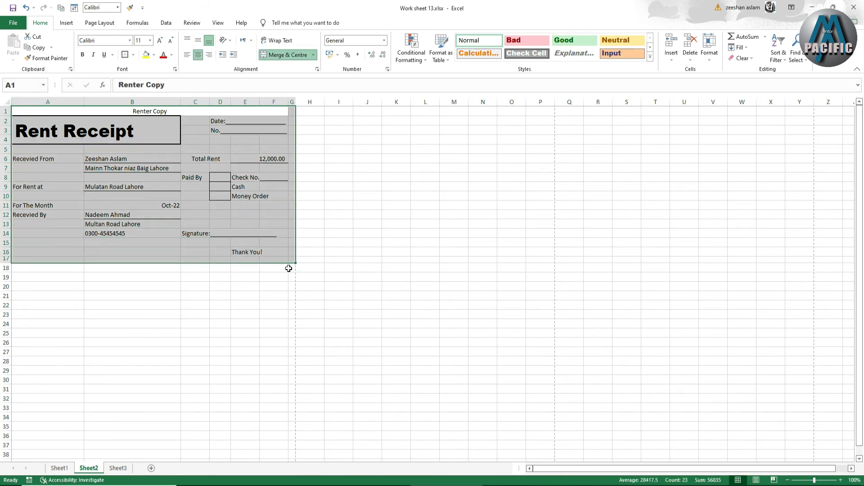
key(ctrl+c)
scroll(108, 305, down, 1)
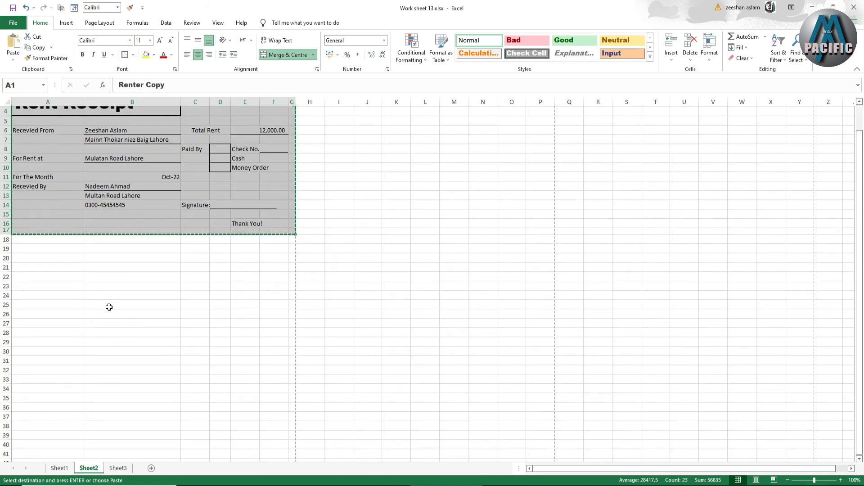
click(26, 250)
key(ctrl+v)
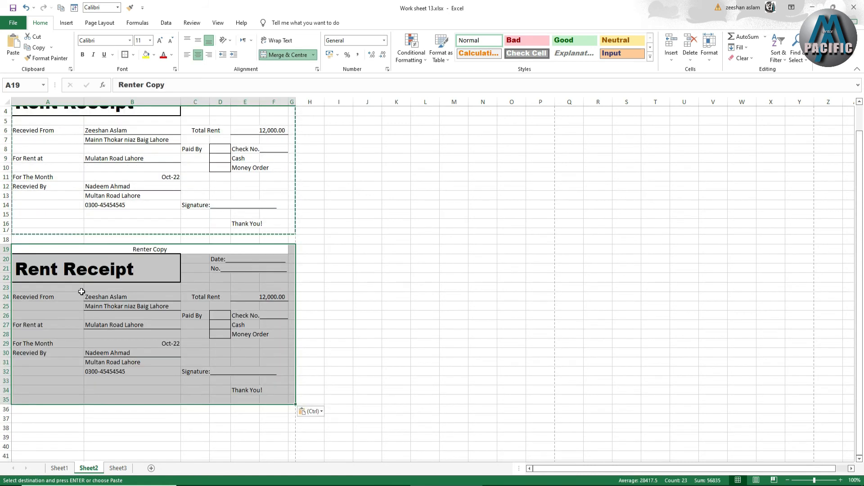
scroll(69, 328, down, 2)
scroll(70, 328, down, 1)
click(26, 325)
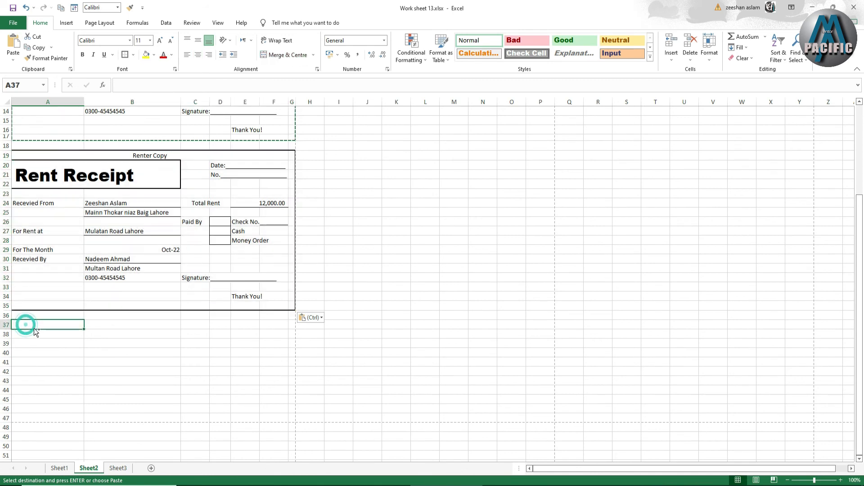
key(ctrl+v)
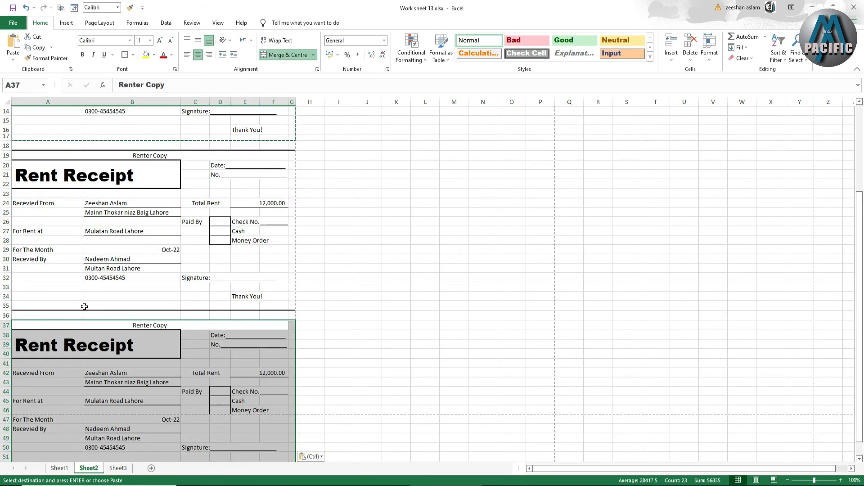
Draw a straight horizontal line about 16.56 cm long across row 18, between the first and second receipts
scroll(84, 306, up, 5)
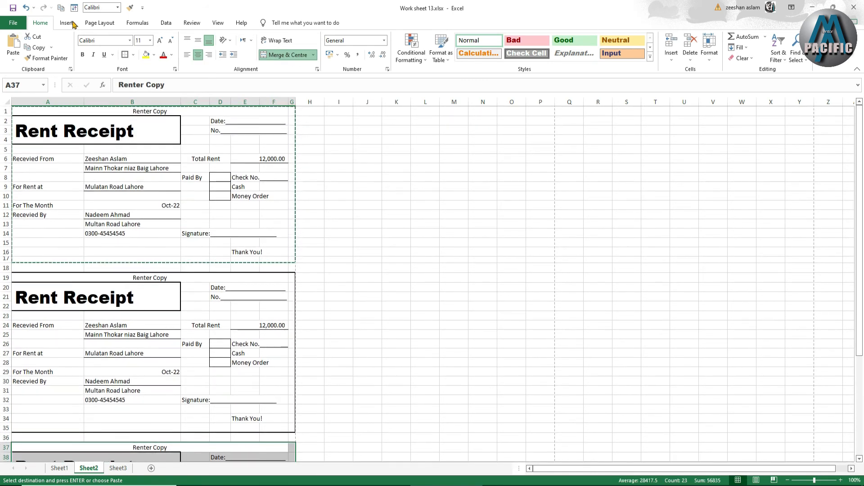
click(66, 23)
click(126, 45)
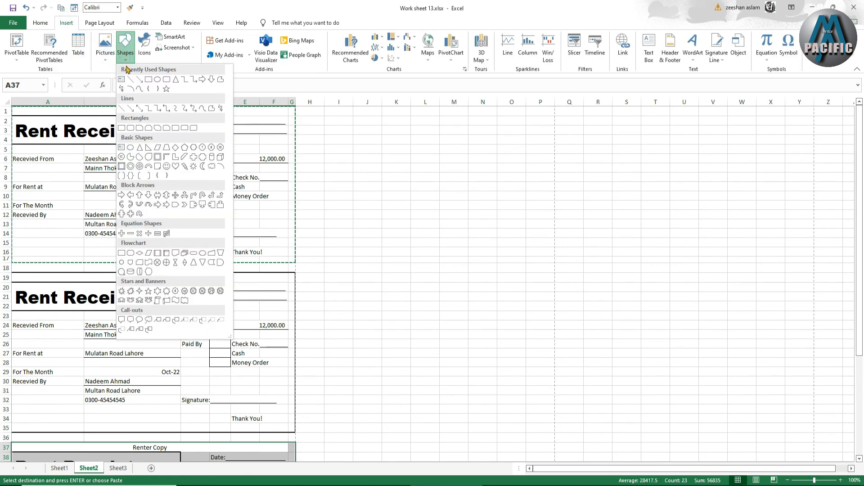
click(130, 79)
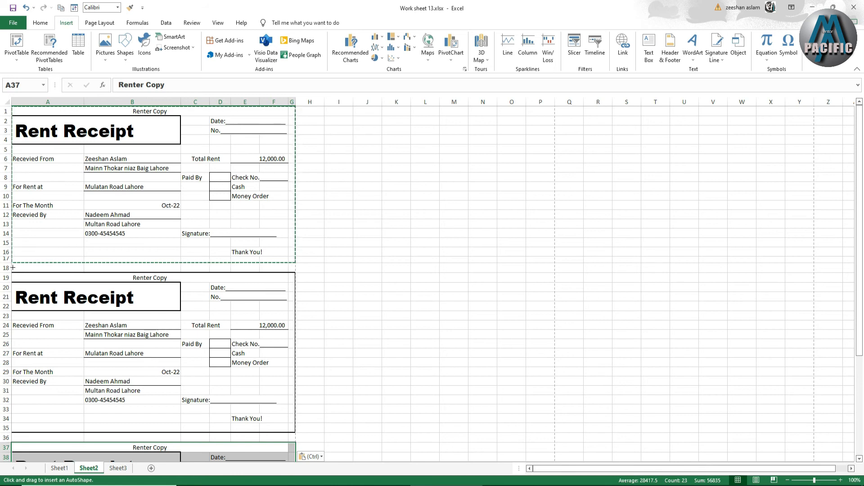
drag(12, 268, 293, 267)
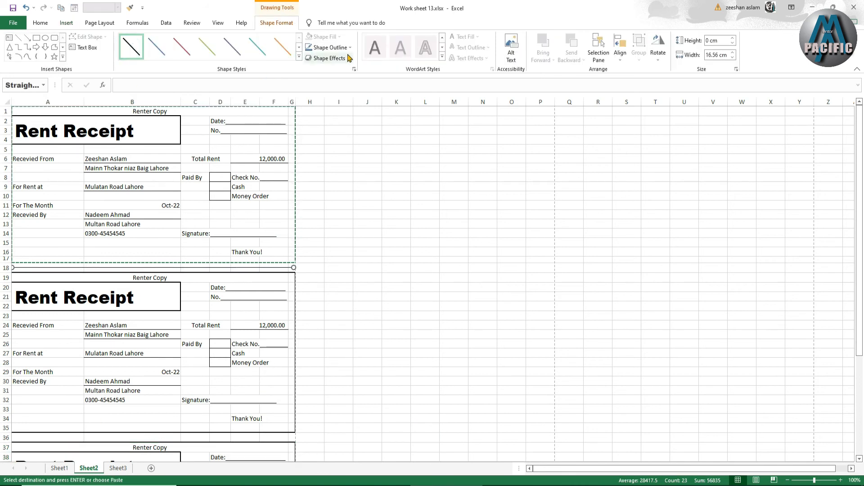
Format the separator line in row 18 with the Dash style and a 1½ pt weight
click(331, 48)
mouse_move(350, 175)
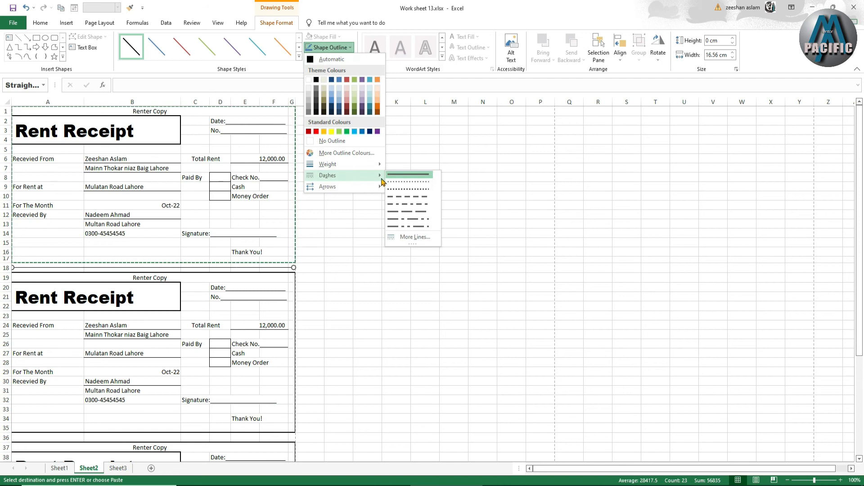
click(408, 196)
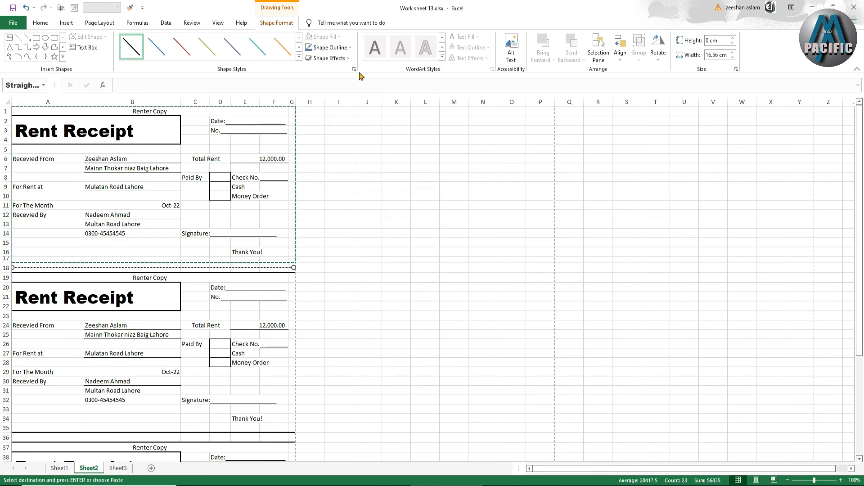
click(343, 48)
mouse_move(379, 167)
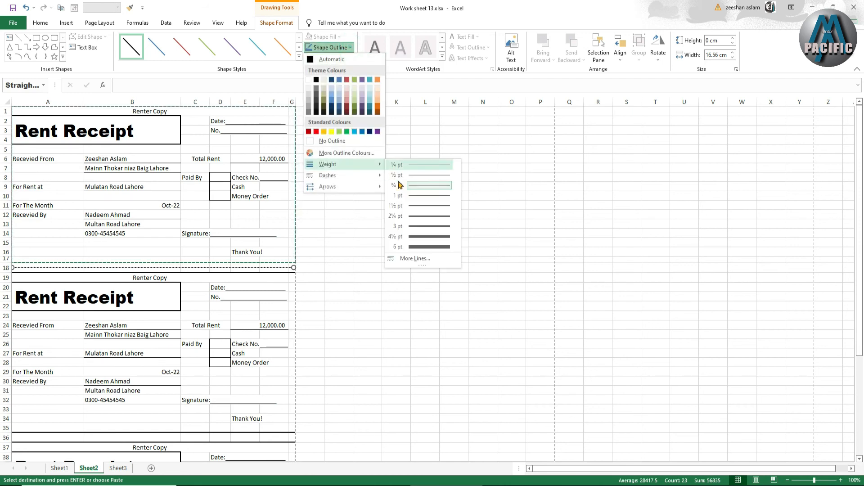
click(409, 208)
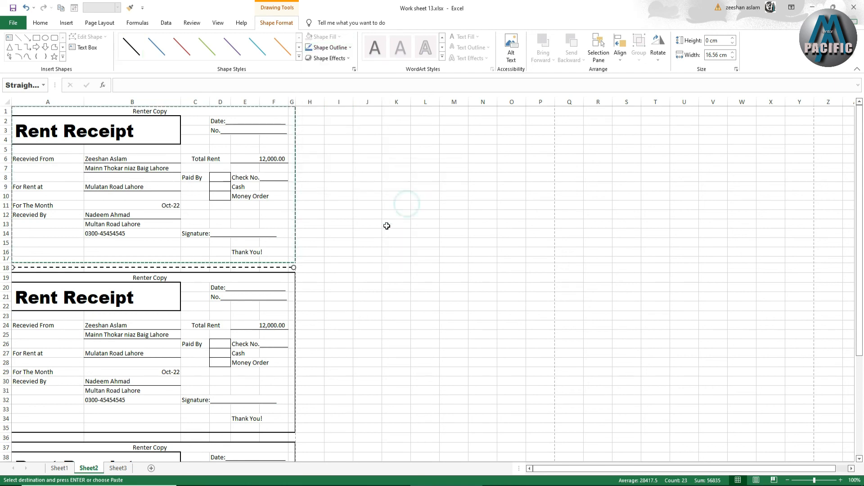
Duplicate the dashed separator line into row 36, between the second and third receipts
scroll(306, 276, down, 2)
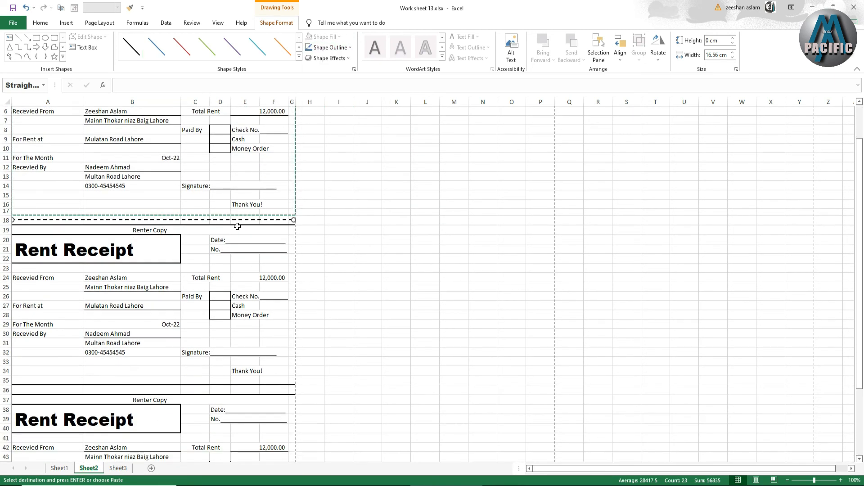
key(Escape)
drag(236, 219, 241, 393)
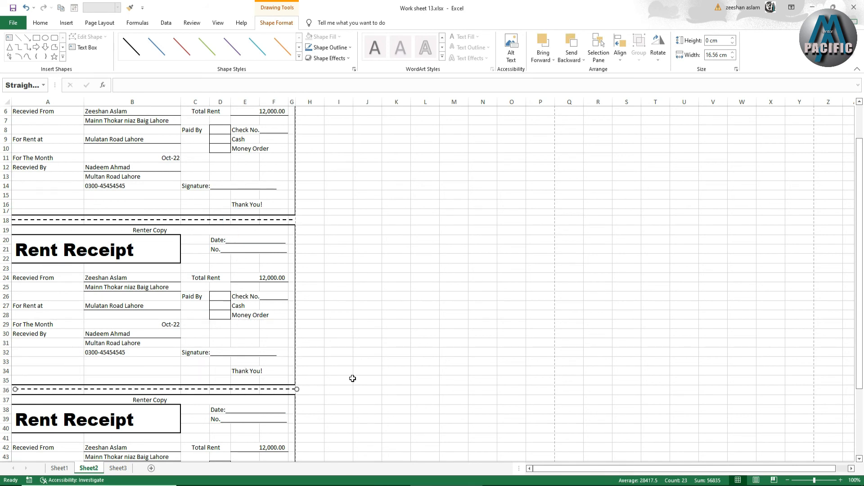
Change the second receipt's heading in A19 to "Office Copy"
click(144, 229)
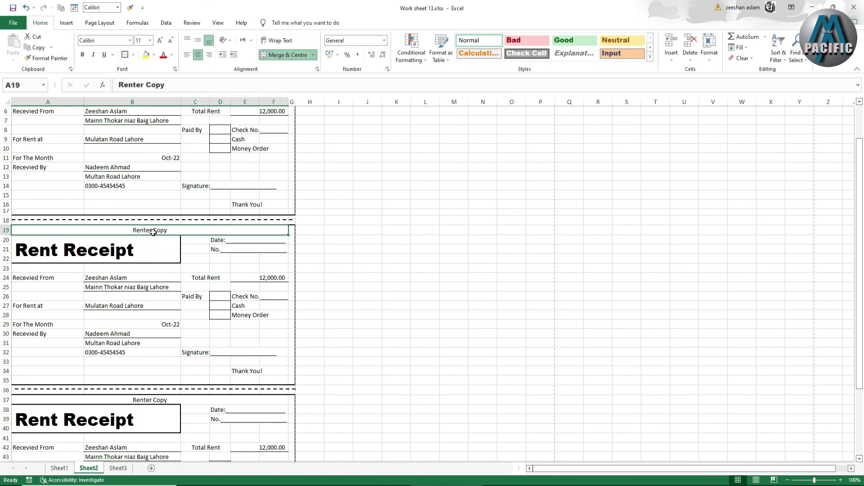
double_click(152, 231)
key(BackSpace)
key(BackSpace)
key(BackSpace)
key(BackSpace)
key(BackSpace)
key(BackSpace)
text(Ba)
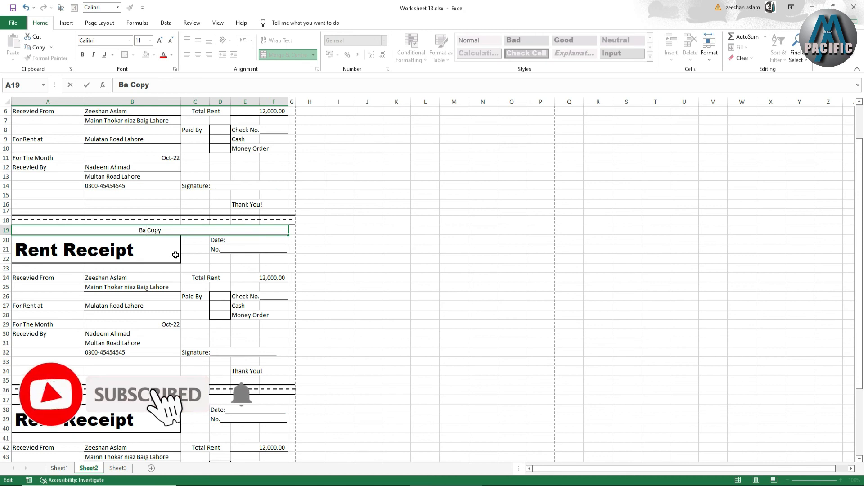
key(BackSpace)
text(O)
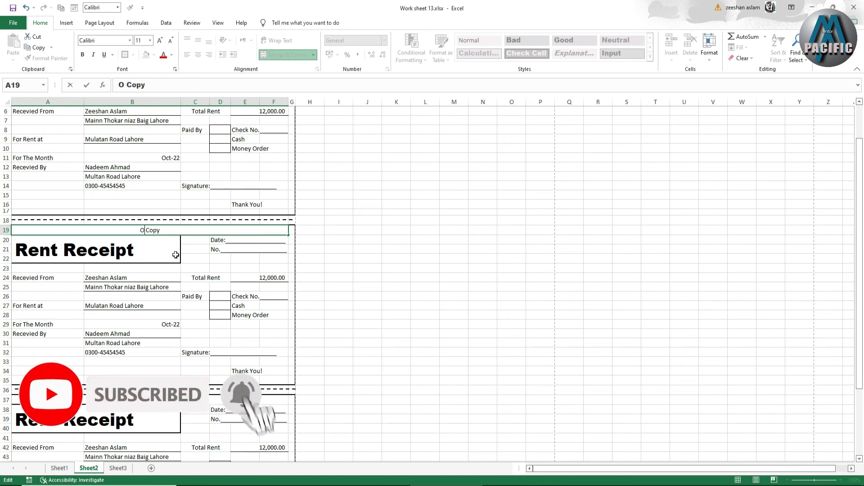
text(ffice)
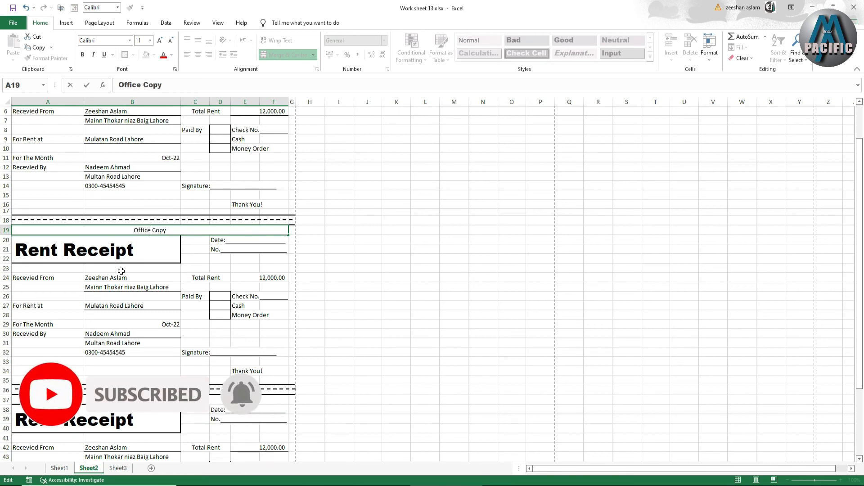
Change the third receipt's heading in A37 to "Bank Copy"
click(150, 401)
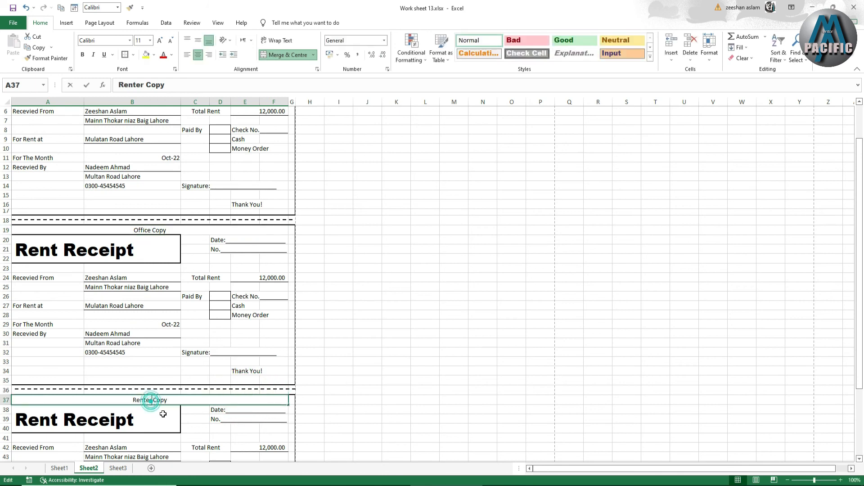
key(BackSpace)
key(BackSpace)
key(BackSpace)
key(BackSpace)
key(BackSpace)
key(BackSpace)
text(Bank)
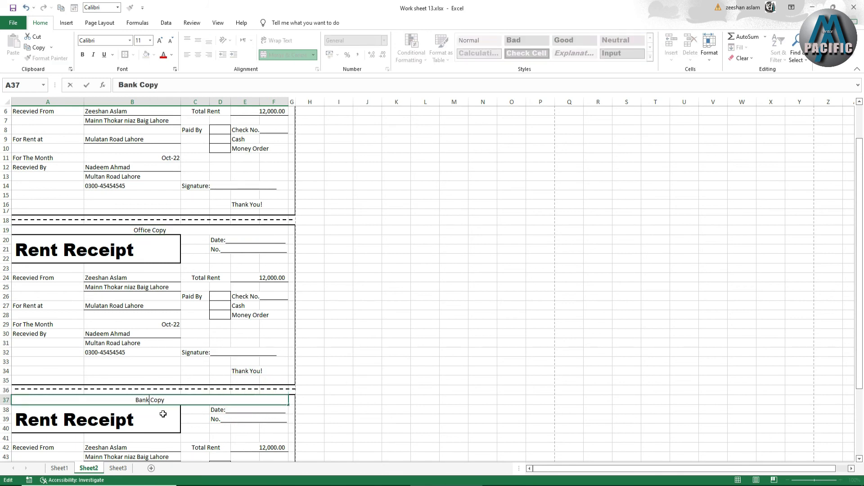
click(318, 353)
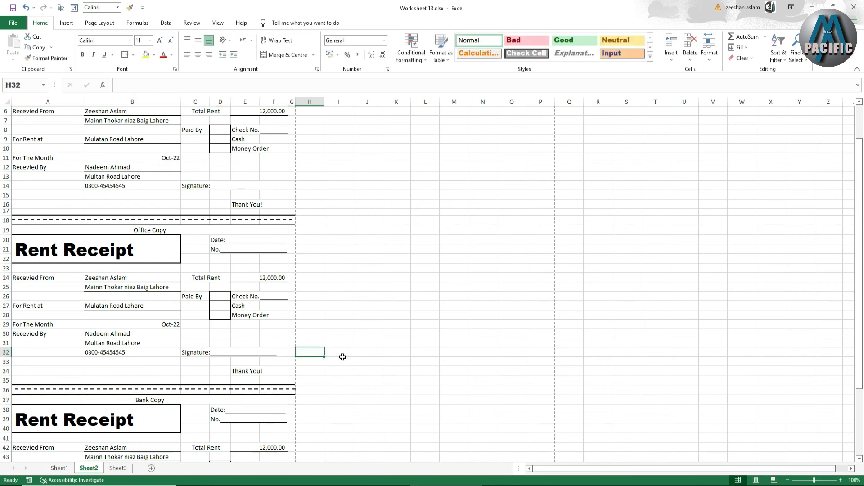
Open the print preview and configure the page setup with A4 paper and scaling at 90% of normal size
key(ctrl+p)
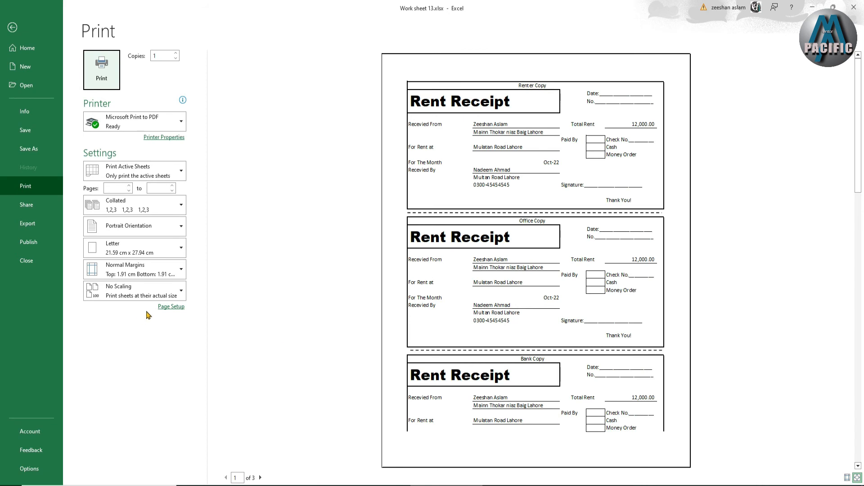
click(171, 307)
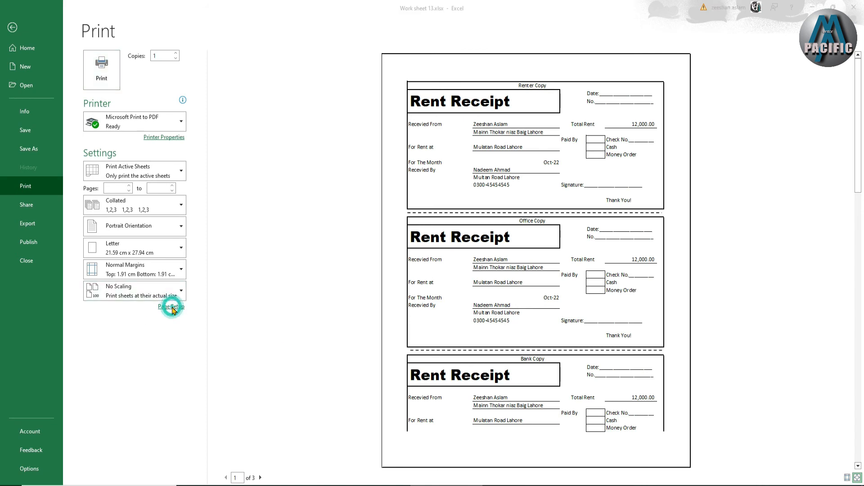
click(390, 185)
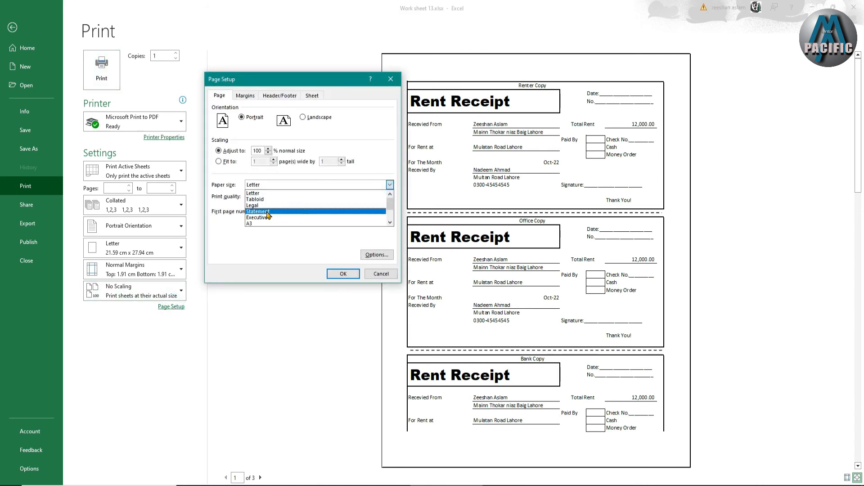
scroll(389, 205, down, 1)
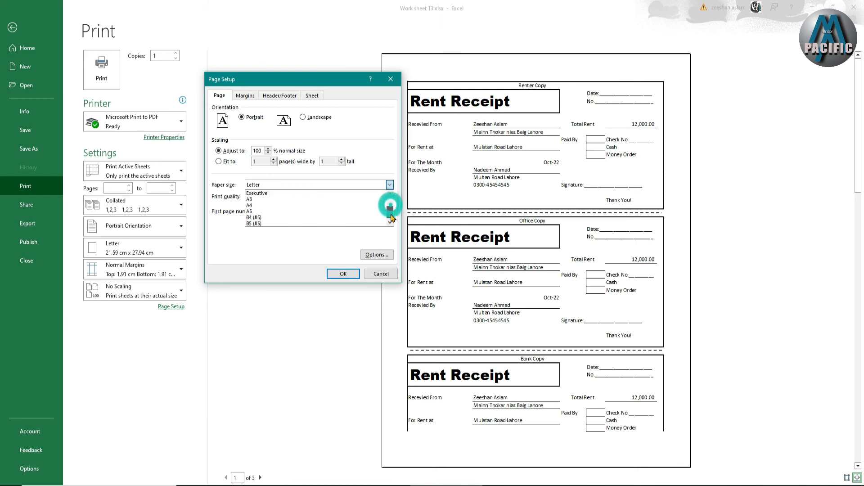
click(275, 211)
click(246, 96)
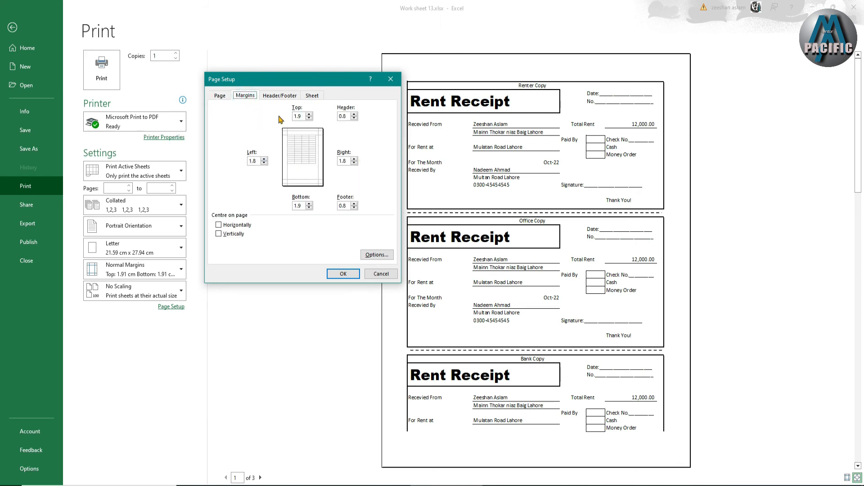
click(223, 97)
click(268, 153)
click(269, 153)
click(343, 274)
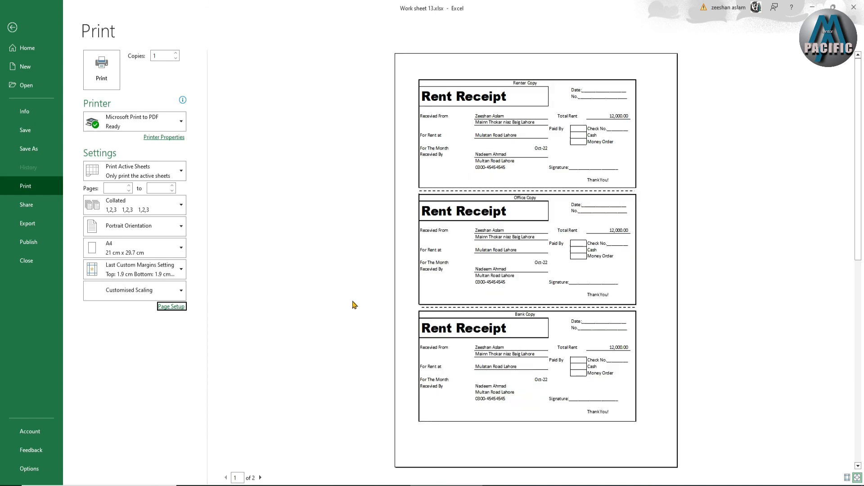
Set the print scaling to 95% of normal size in the page setup
click(173, 307)
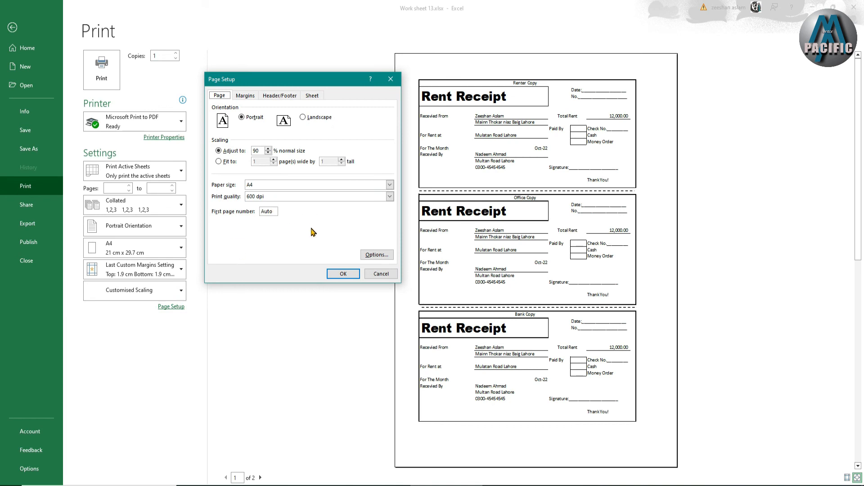
click(268, 148)
click(343, 274)
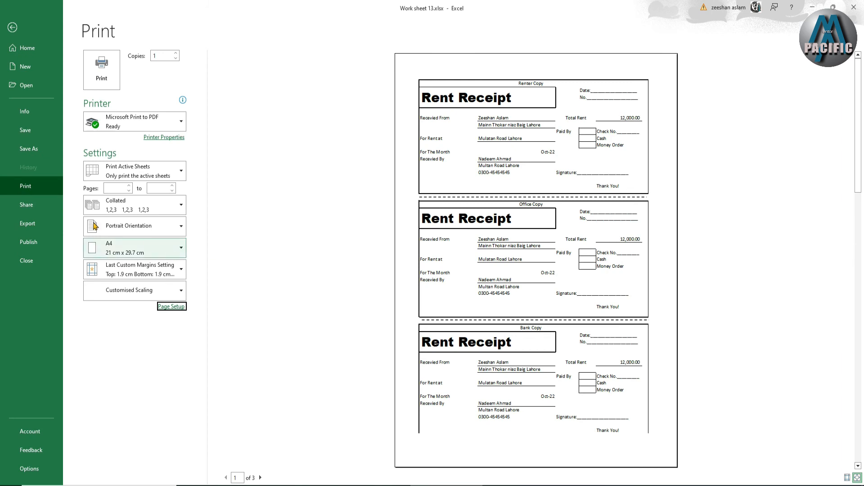
Set the top and bottom page margins to 0.9 cm so all three receipts fit on one page
click(172, 306)
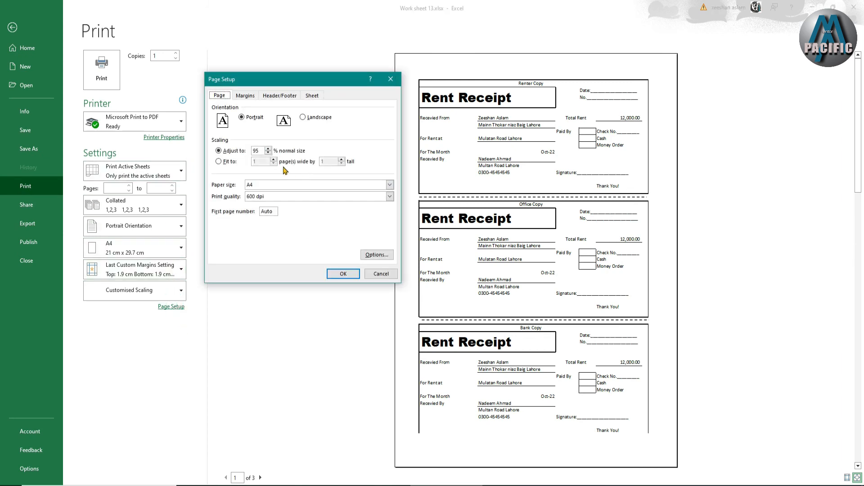
click(254, 97)
click(309, 208)
click(309, 208)
click(309, 208)
click(310, 119)
click(310, 119)
click(344, 274)
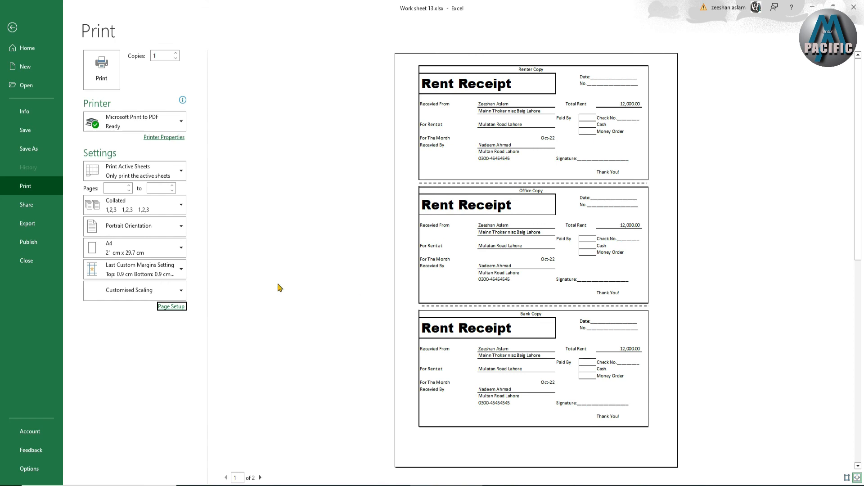
click(442, 204)
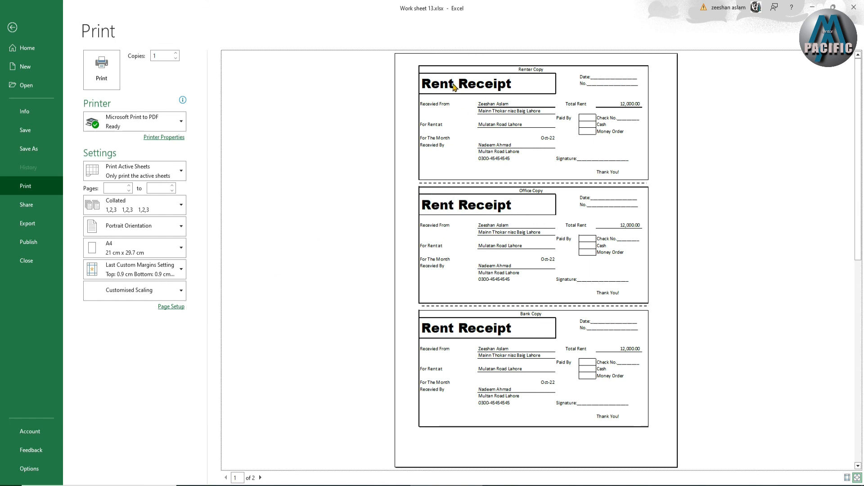